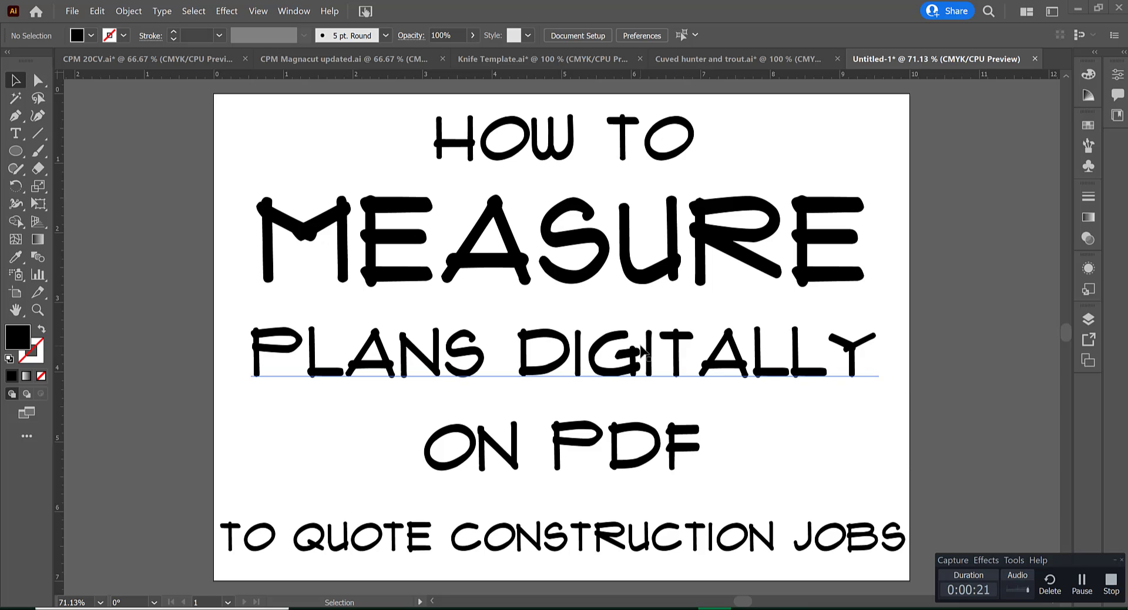
Open the Example Site Plan file from the How to Measure Plans folder with Adobe Acrobat DC.
{"action": "left_click", "coordinate": [378, 552]}
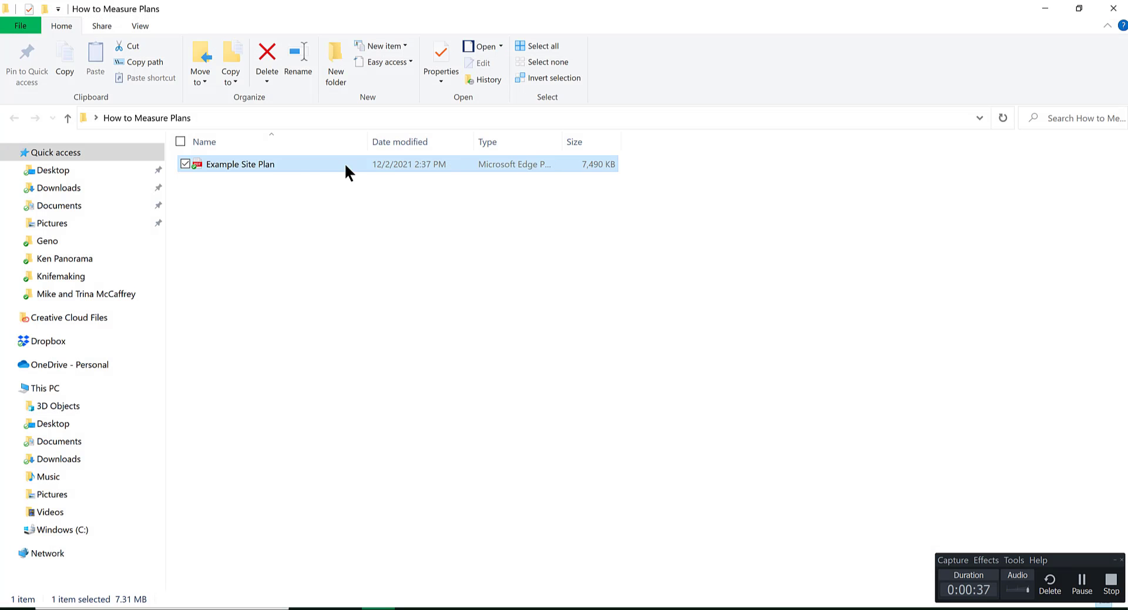
{"action": "right_click", "coordinate": [283, 164]}
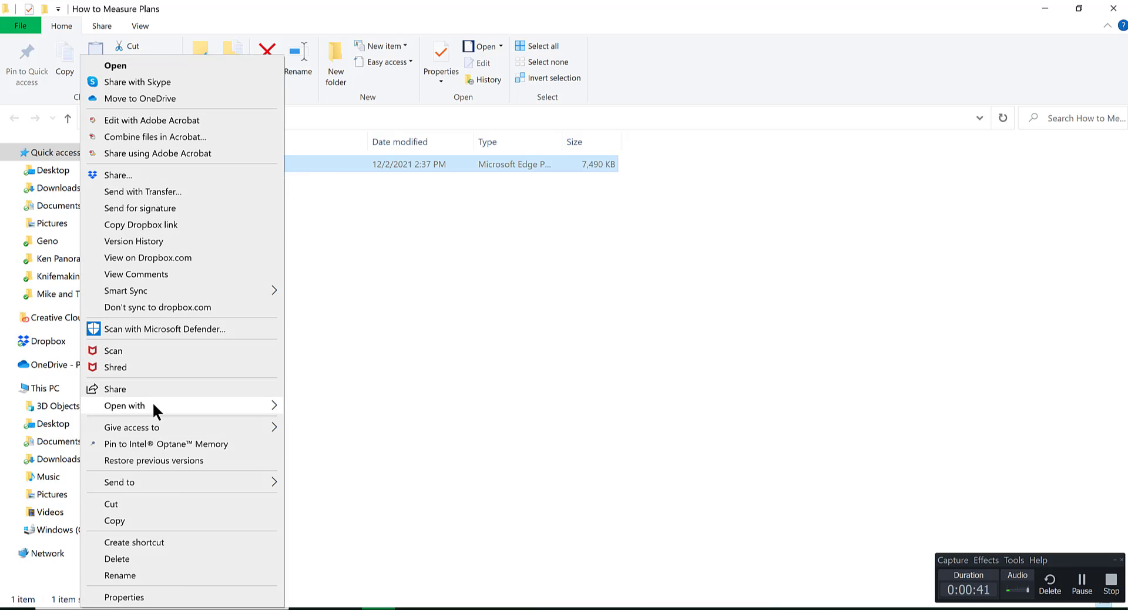
{"action": "mouse_move", "coordinate": [153, 405]}
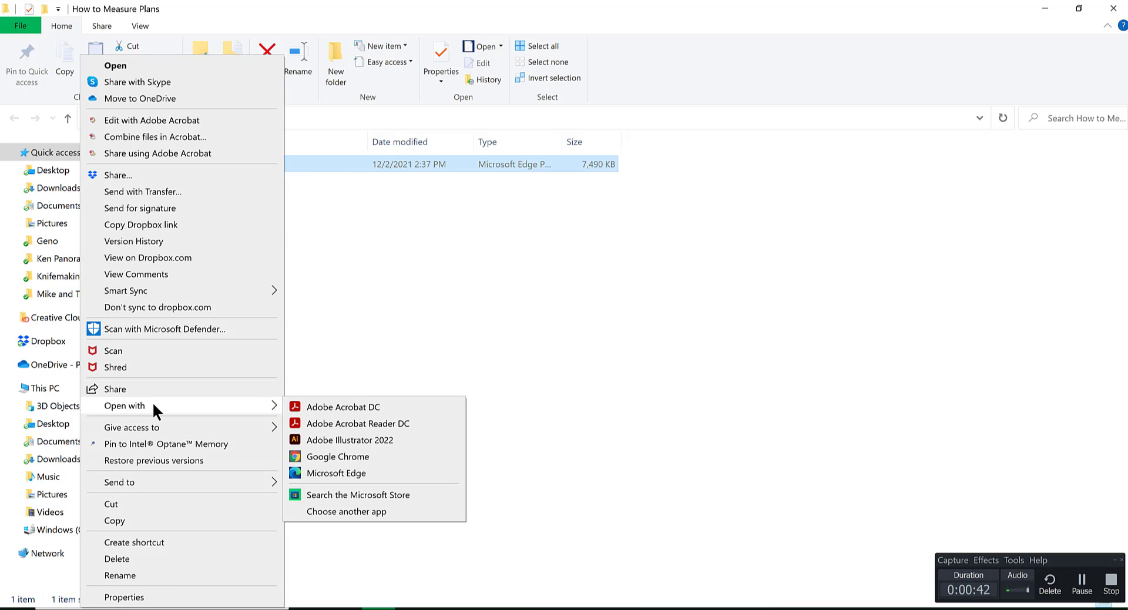
{"action": "left_click", "coordinate": [376, 407]}
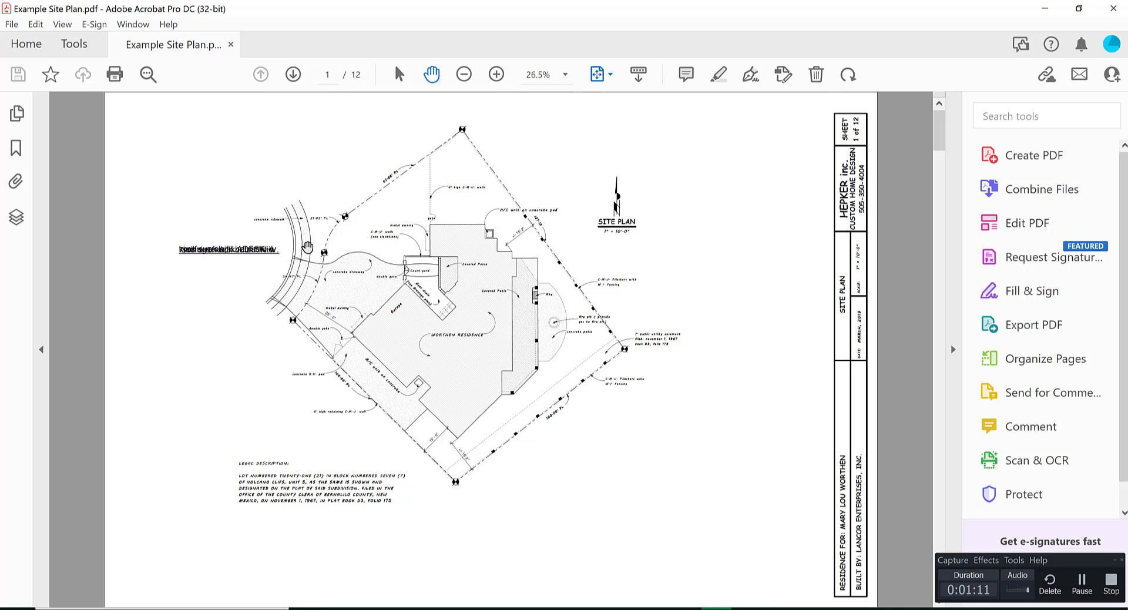
Dismiss the product feedback survey and examine the site plan, including the scale note under the SITE PLAN title.
{"action": "left_click", "coordinate": [497, 74]}
{"action": "left_click", "coordinate": [497, 75]}
{"action": "left_click", "coordinate": [496, 74]}
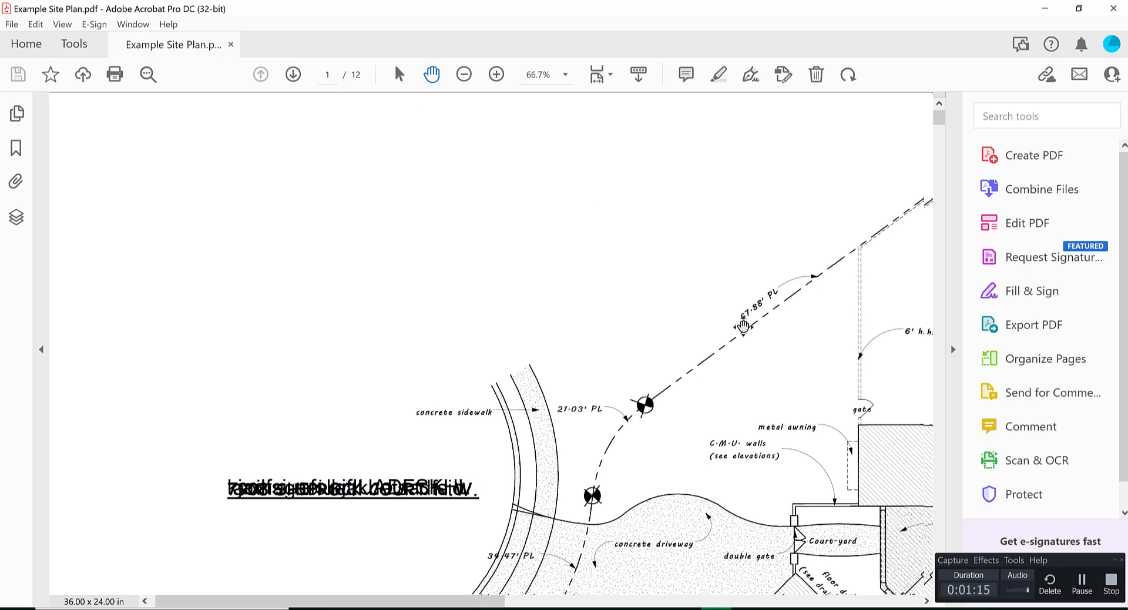
{"action": "scroll", "coordinate": [746, 325], "scroll_direction": "right", "scroll_amount": 10}
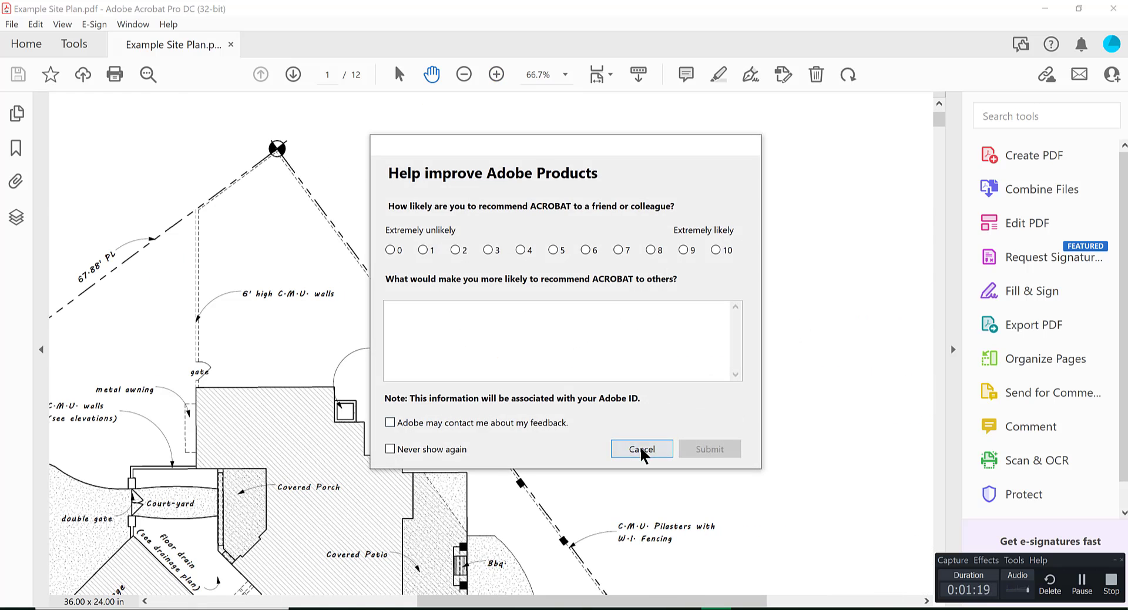
{"action": "left_click", "coordinate": [641, 449]}
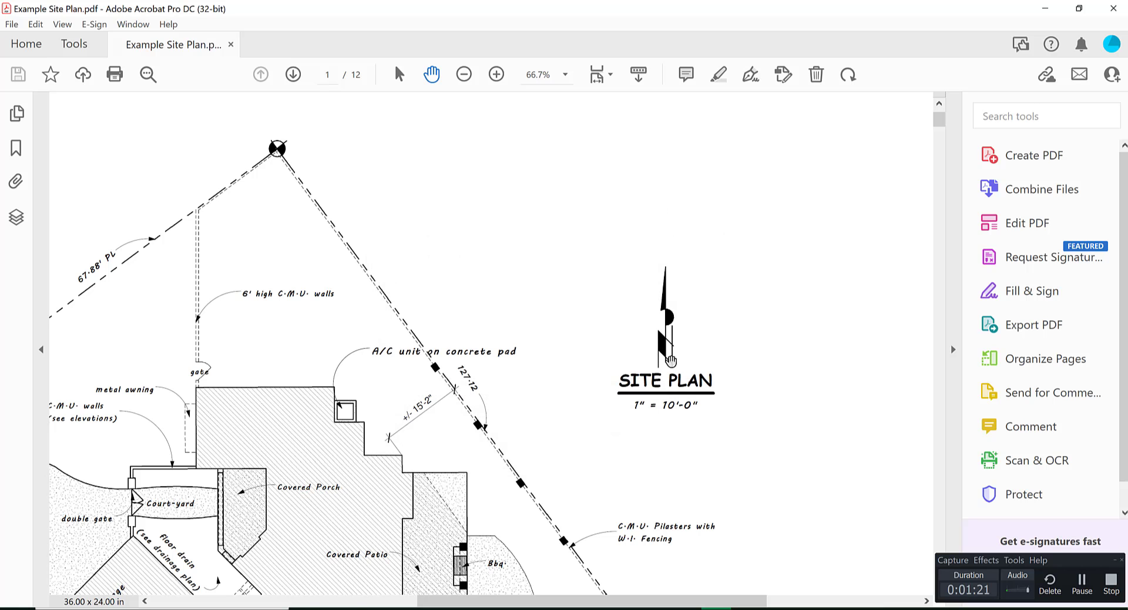
{"action": "scroll", "coordinate": [670, 382], "scroll_direction": "down", "scroll_amount": 4}
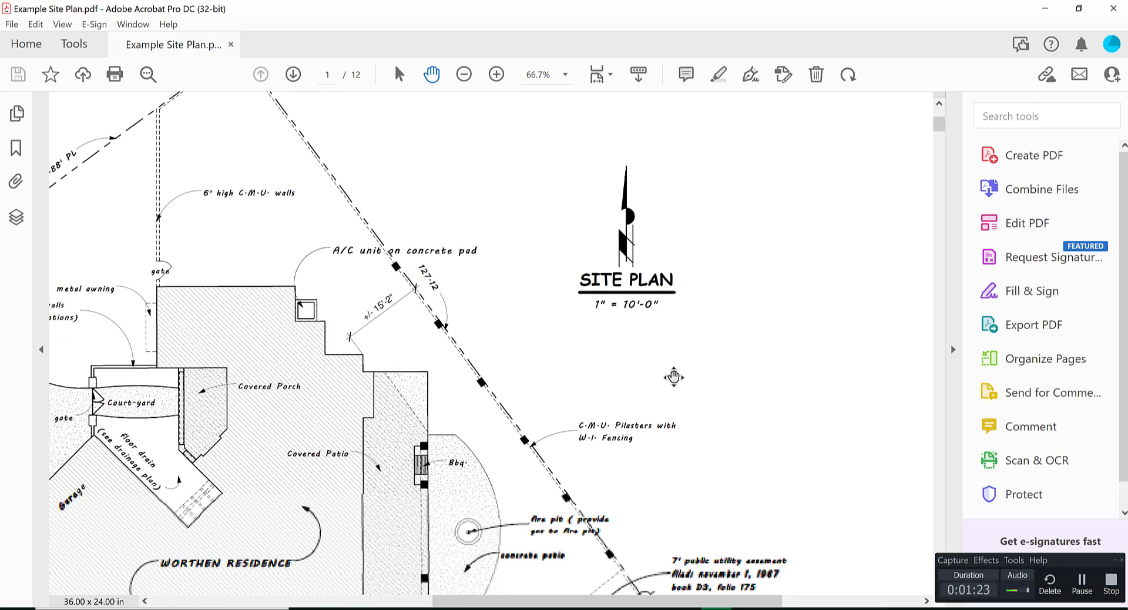
{"action": "scroll", "coordinate": [676, 387], "scroll_direction": "down", "scroll_amount": 6}
{"action": "scroll", "coordinate": [680, 393], "scroll_direction": "up", "scroll_amount": 10}
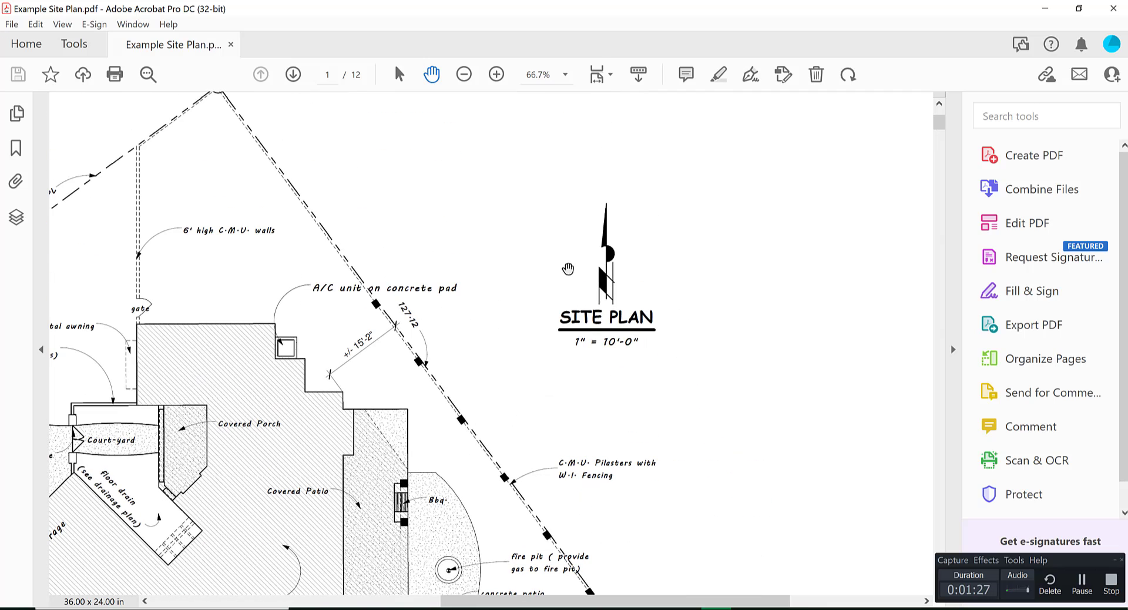
{"action": "middle_click", "coordinate": [613, 289]}
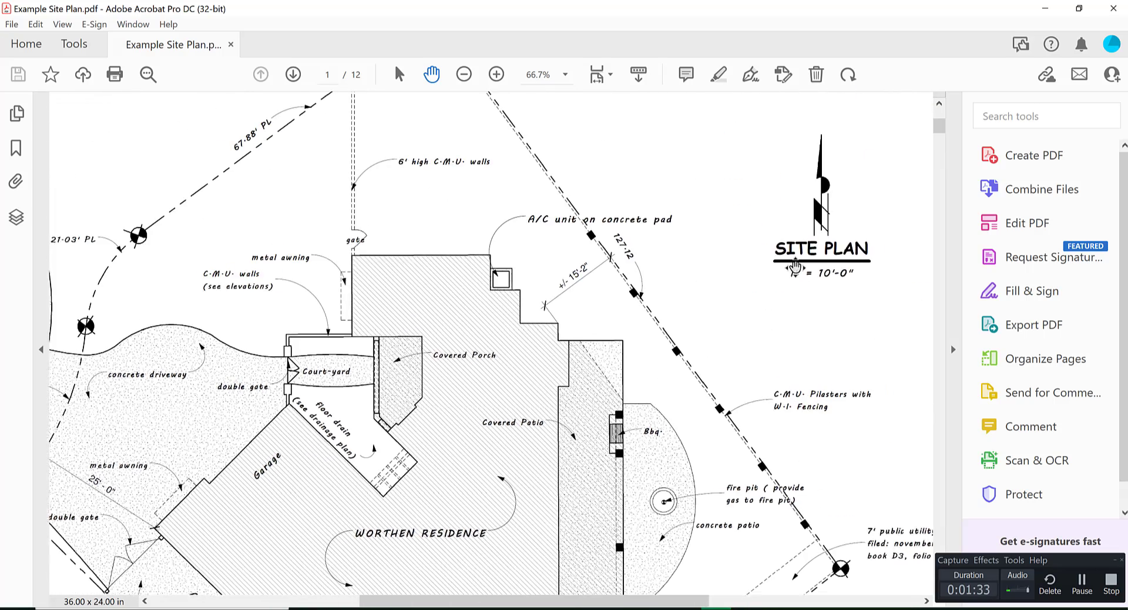
{"action": "left_click", "coordinate": [827, 284]}
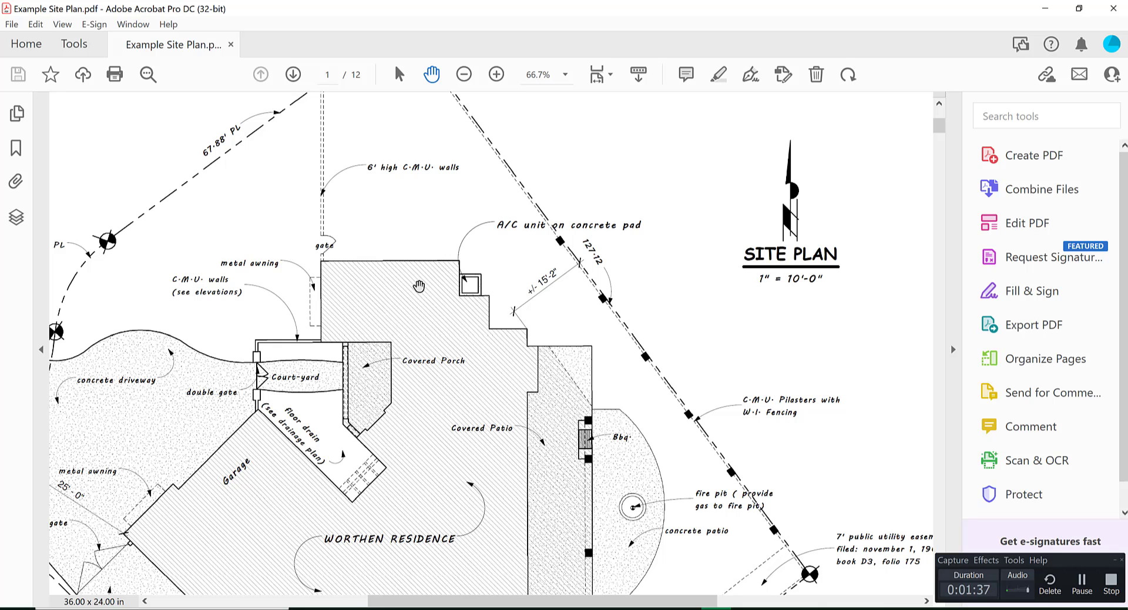
{"action": "middle_click", "coordinate": [515, 299]}
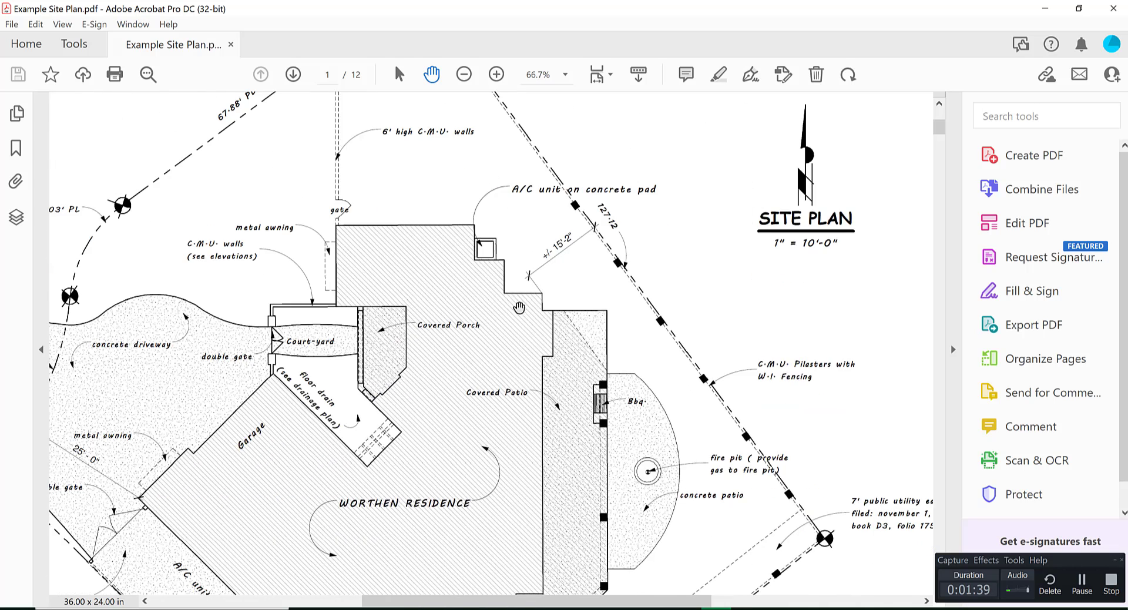
{"action": "left_click", "coordinate": [519, 307]}
Find the Measure toolset in the full tools collection, open it for the site plan and activate the Measuring Tool.
{"action": "left_click_drag", "start_coordinate": [1042, 561], "coordinate": [167, 555]}
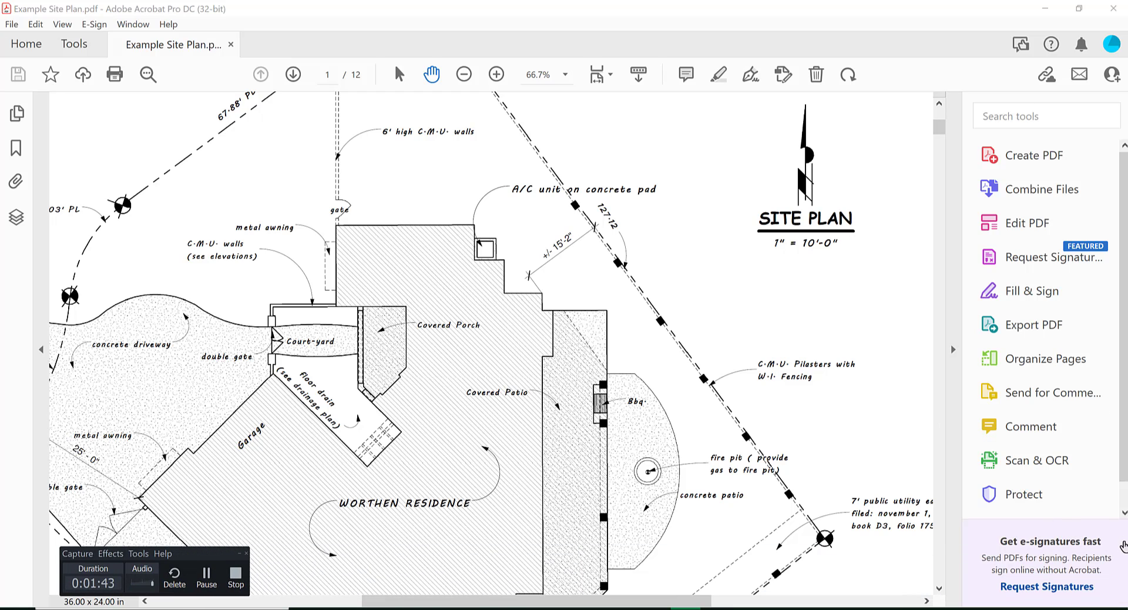
{"action": "left_click", "coordinate": [1124, 512]}
{"action": "left_click", "coordinate": [1125, 512]}
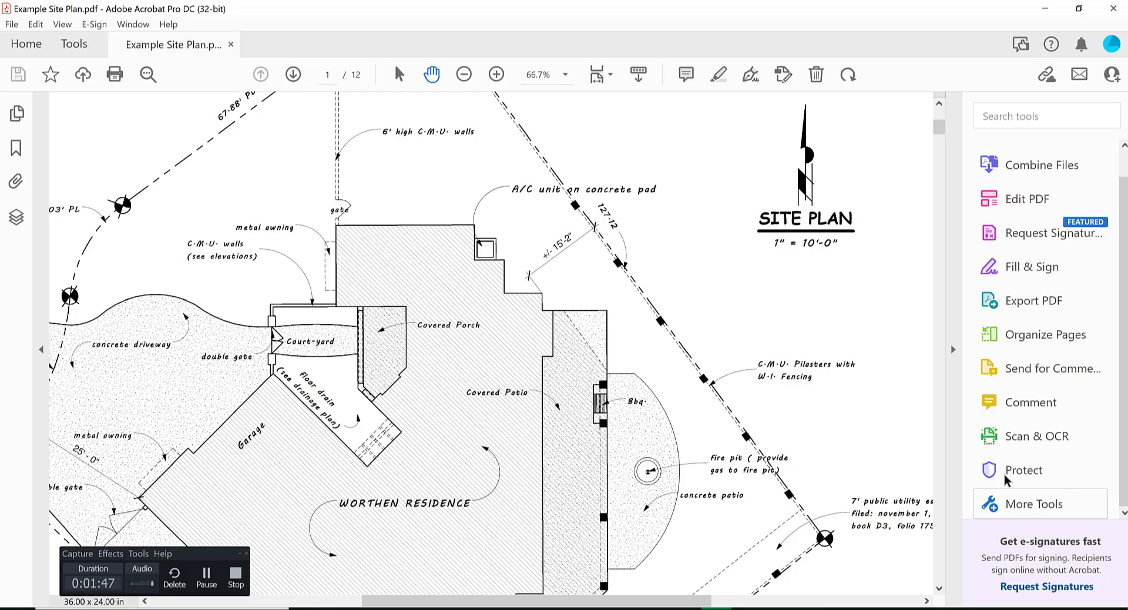
{"action": "left_click", "coordinate": [30, 27]}
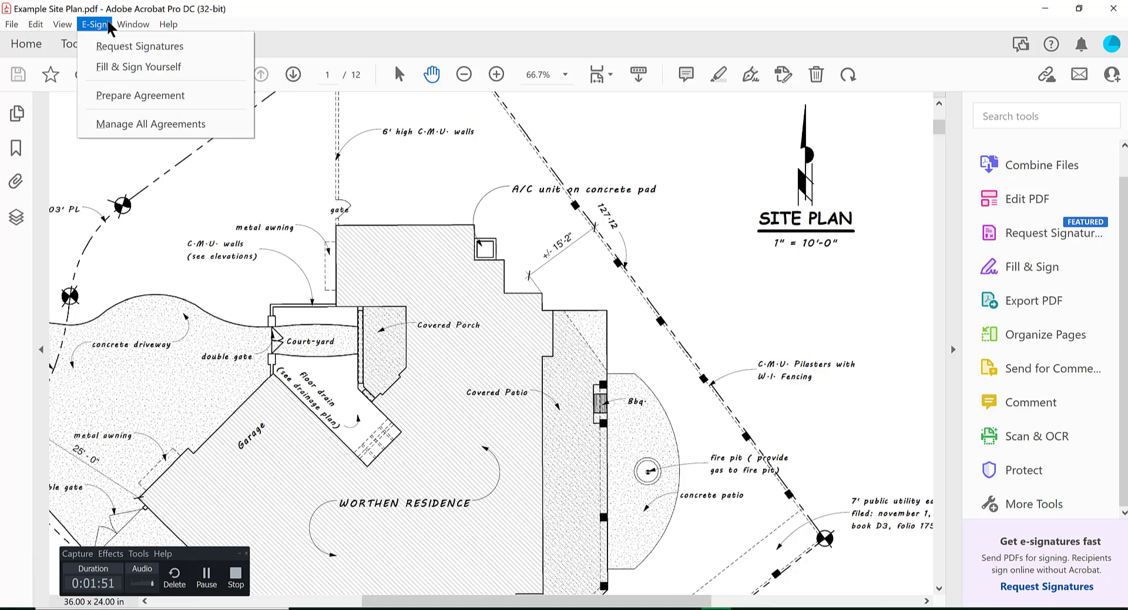
{"action": "left_click", "coordinate": [68, 44]}
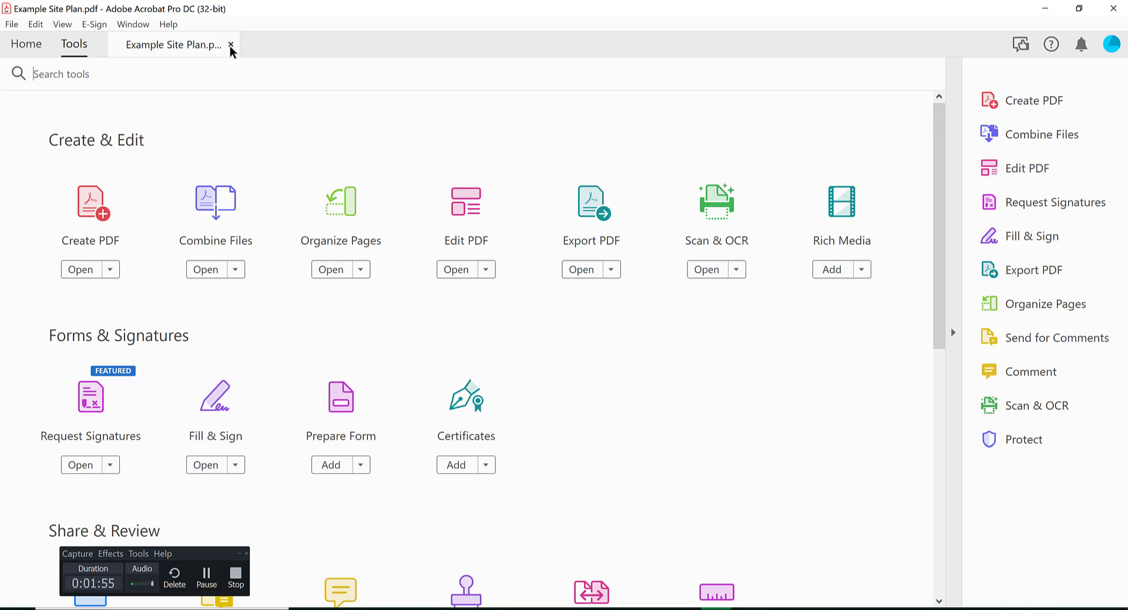
{"action": "left_click", "coordinate": [141, 45]}
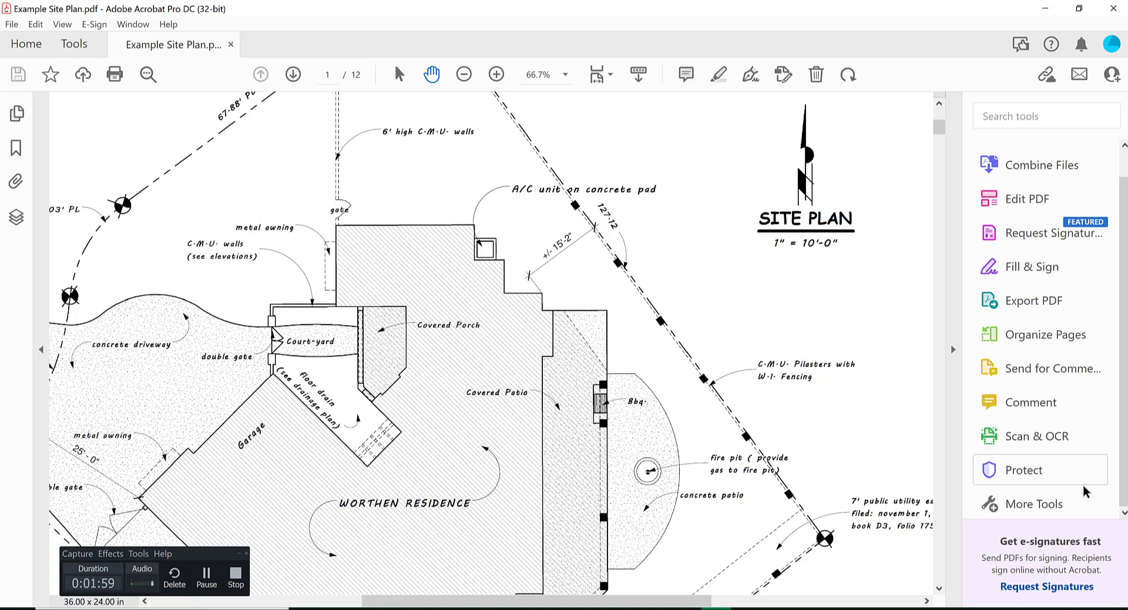
{"action": "left_click", "coordinate": [1040, 504]}
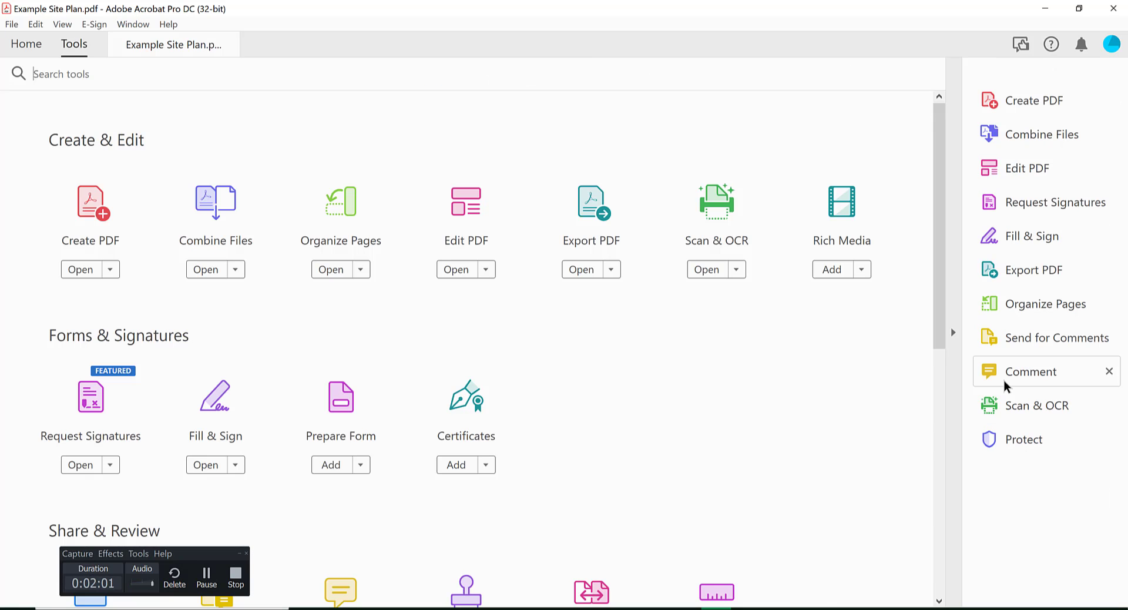
{"action": "left_click_drag", "start_coordinate": [943, 130], "coordinate": [723, 403]}
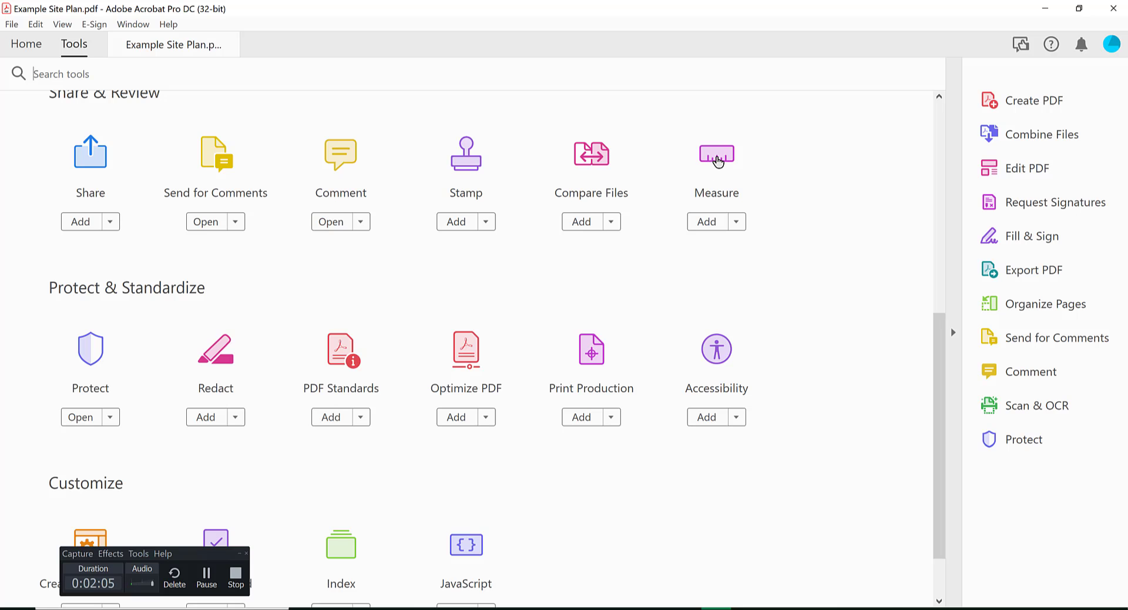
{"action": "left_click", "coordinate": [718, 157]}
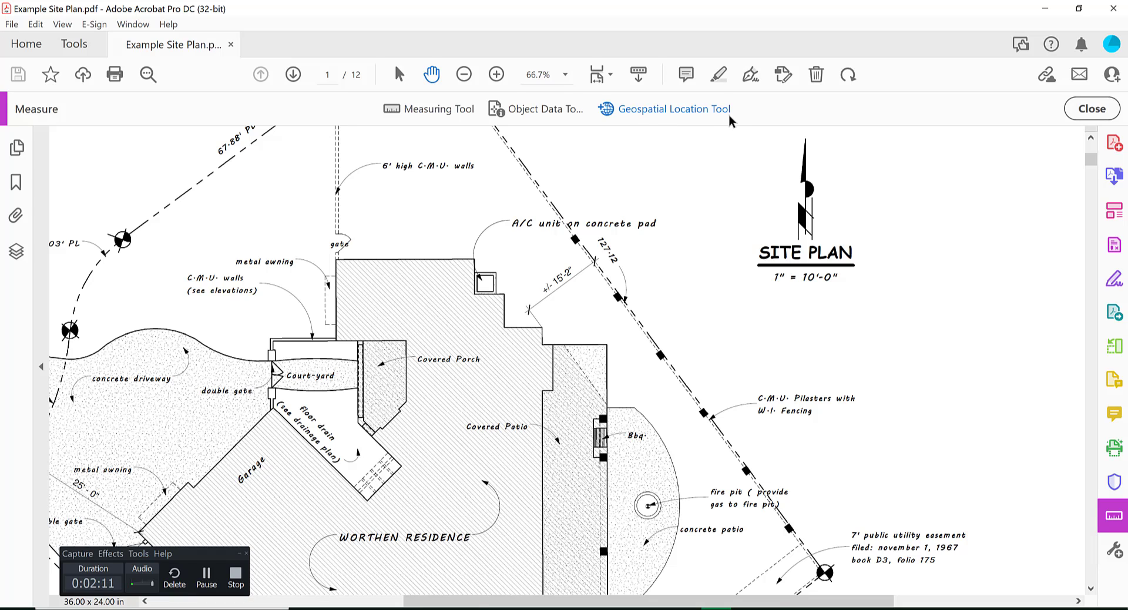
{"action": "left_click", "coordinate": [435, 112]}
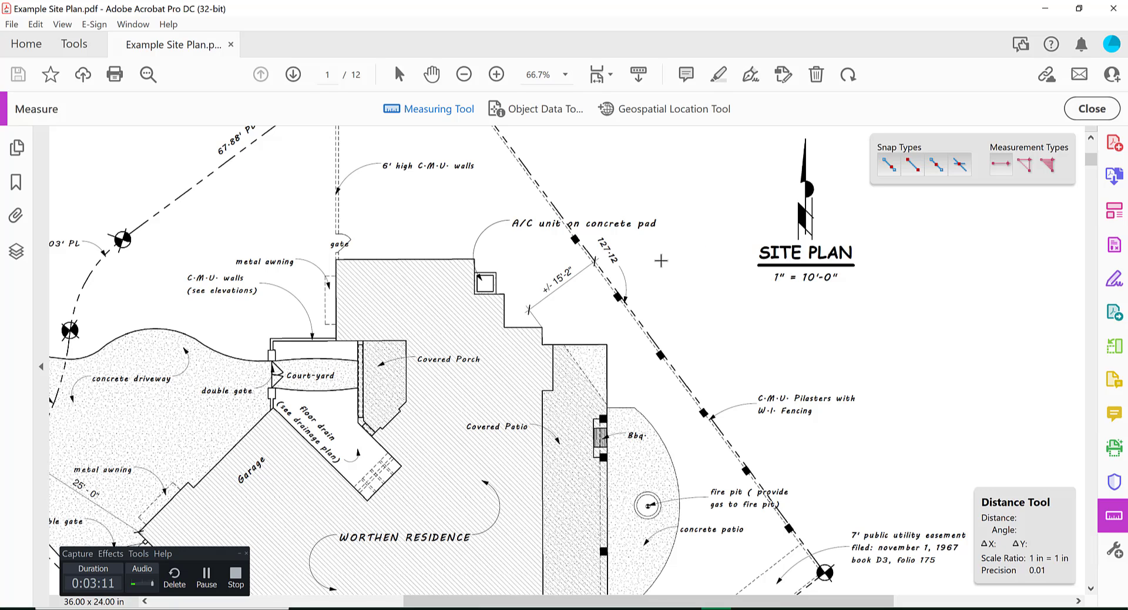
Change the measuring scale ratio to 1 in = 10 ft.
{"action": "right_click", "coordinate": [662, 259]}
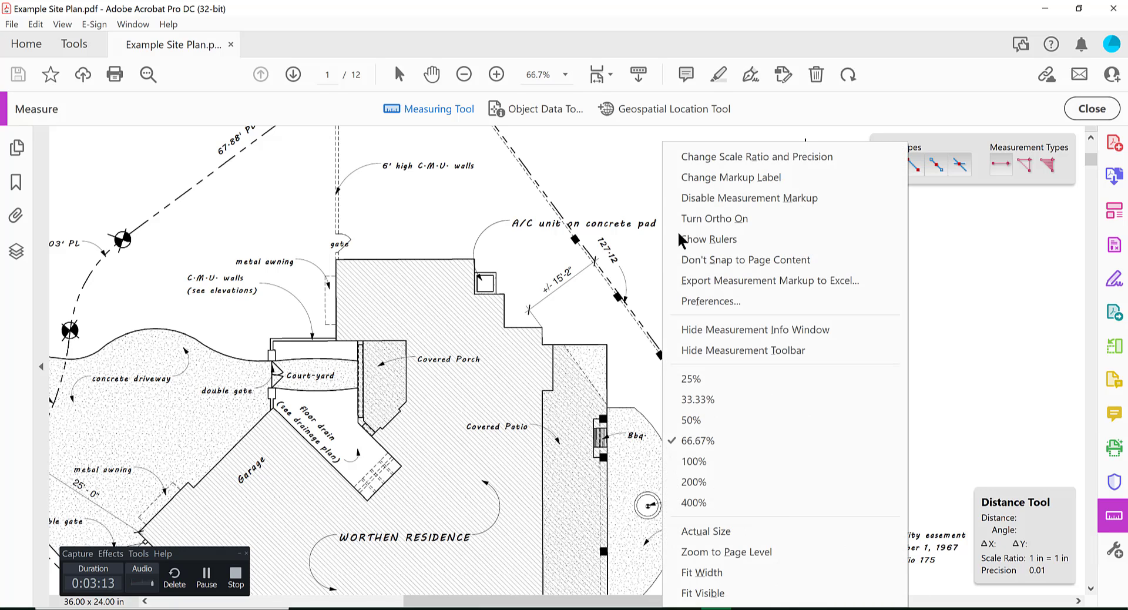
{"action": "left_click", "coordinate": [704, 157]}
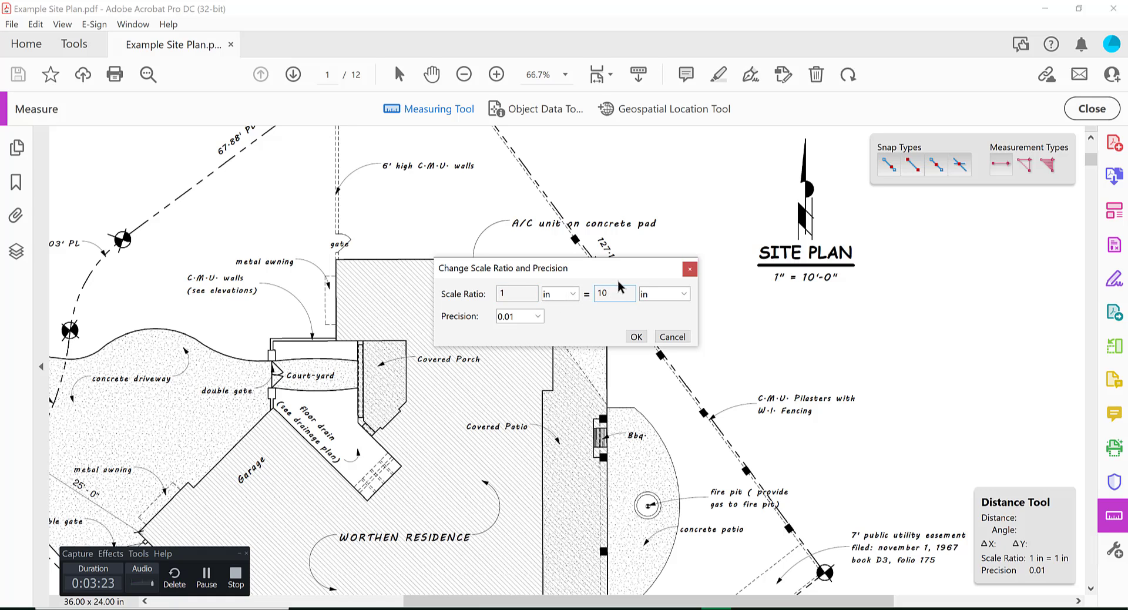
{"action": "left_click", "coordinate": [671, 294]}
{"action": "left_click", "coordinate": [655, 361]}
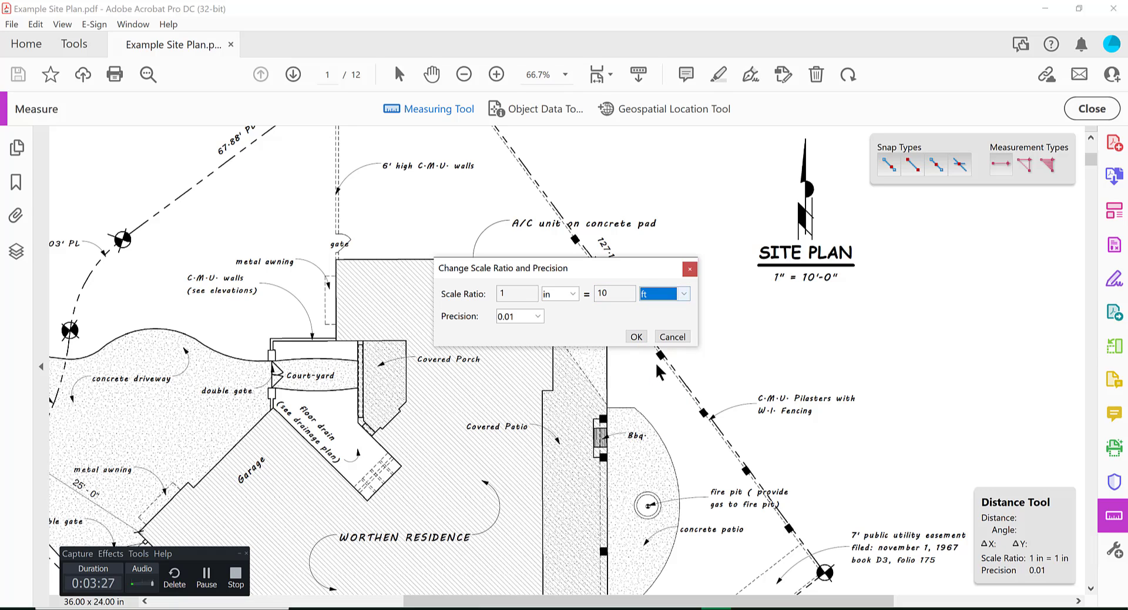
{"action": "left_click", "coordinate": [636, 337]}
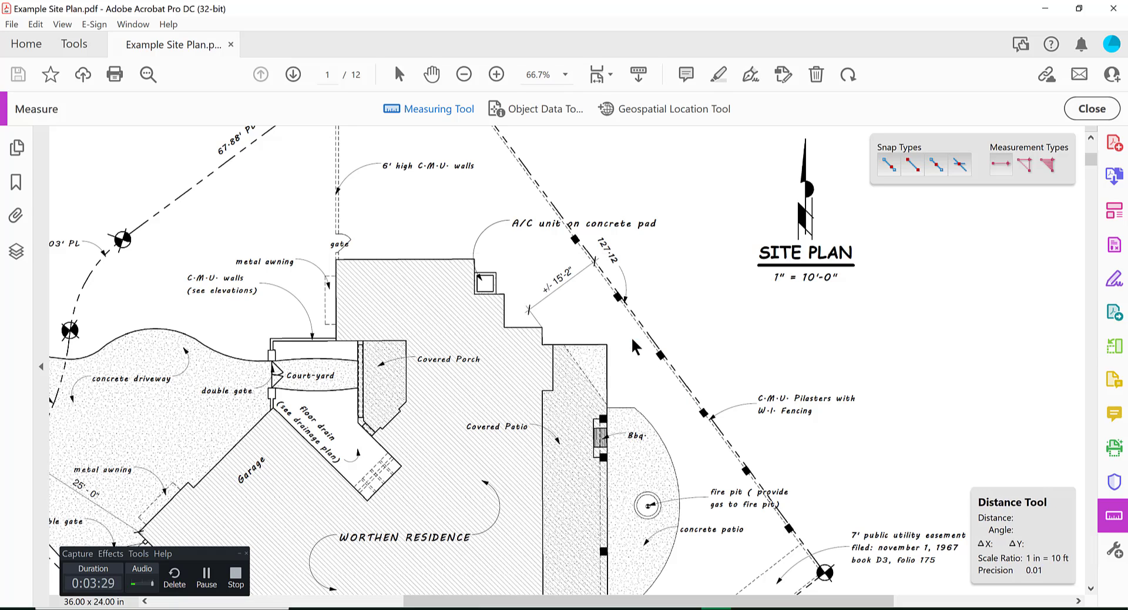
Measure the distance from the house corner to the property line beside the +/- 15'-2" dimension, and delete the measurement markup.
{"action": "left_click", "coordinate": [496, 74]}
{"action": "left_click", "coordinate": [496, 75]}
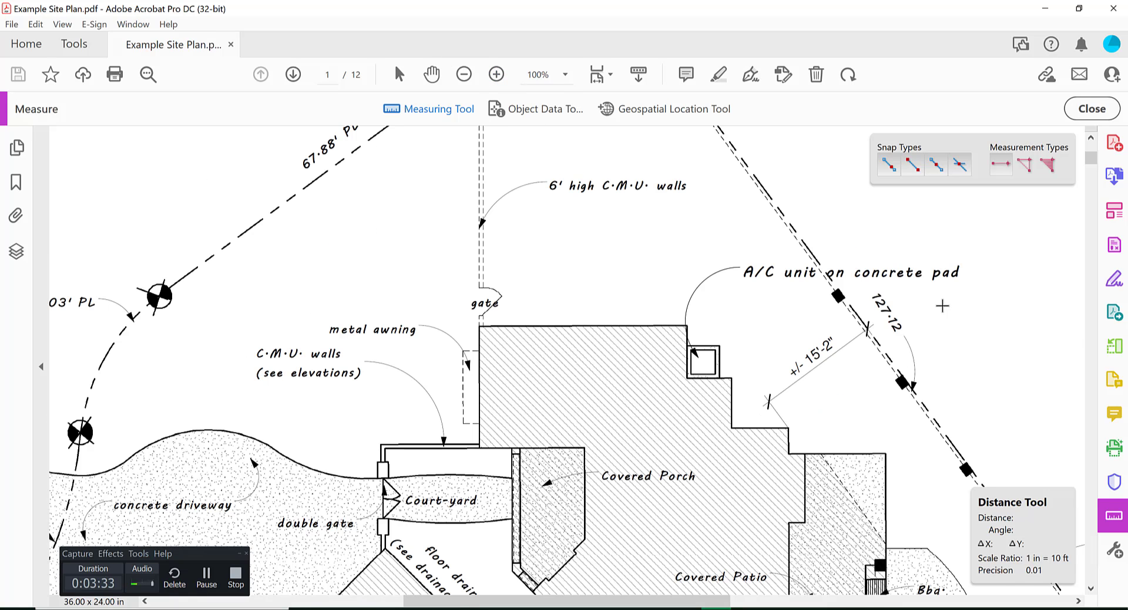
{"action": "scroll", "coordinate": [969, 306], "scroll_direction": "right", "scroll_amount": 5}
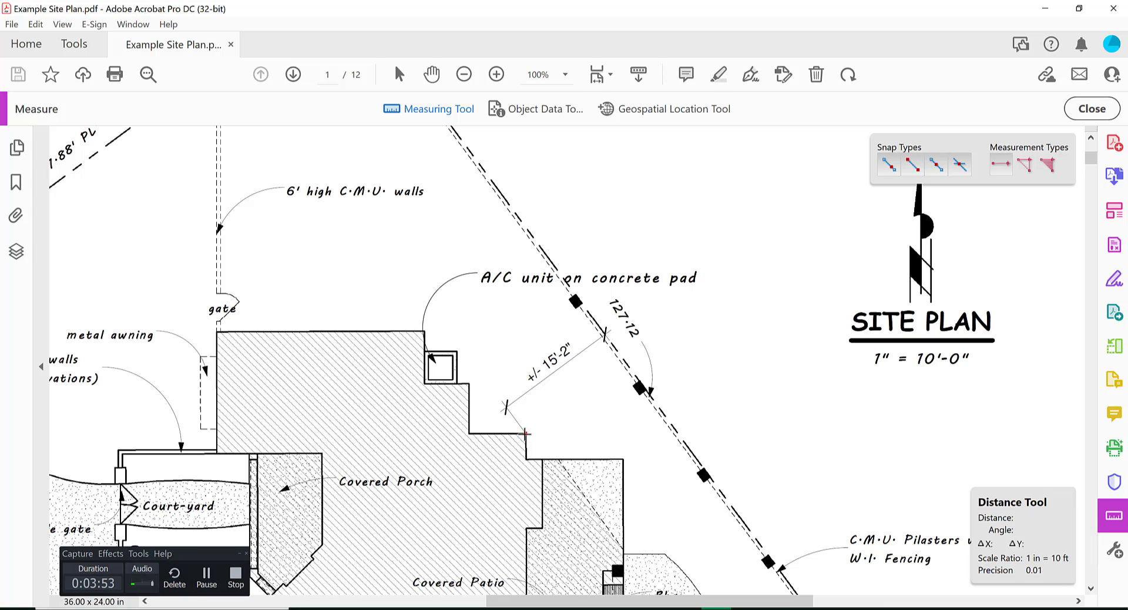
{"action": "left_click", "coordinate": [526, 433]}
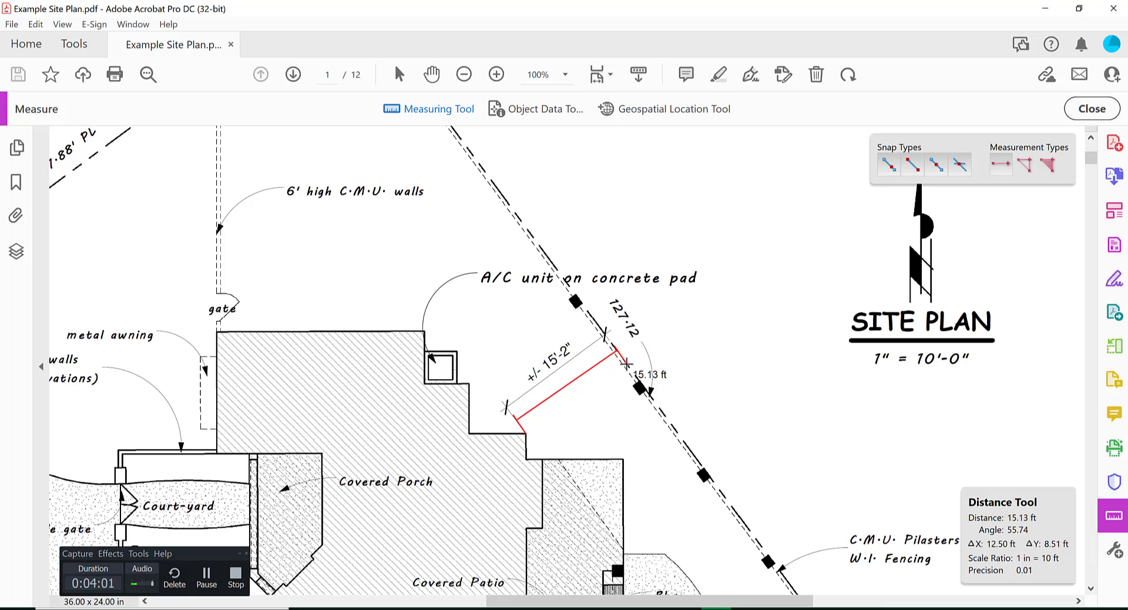
{"action": "left_click", "coordinate": [627, 364]}
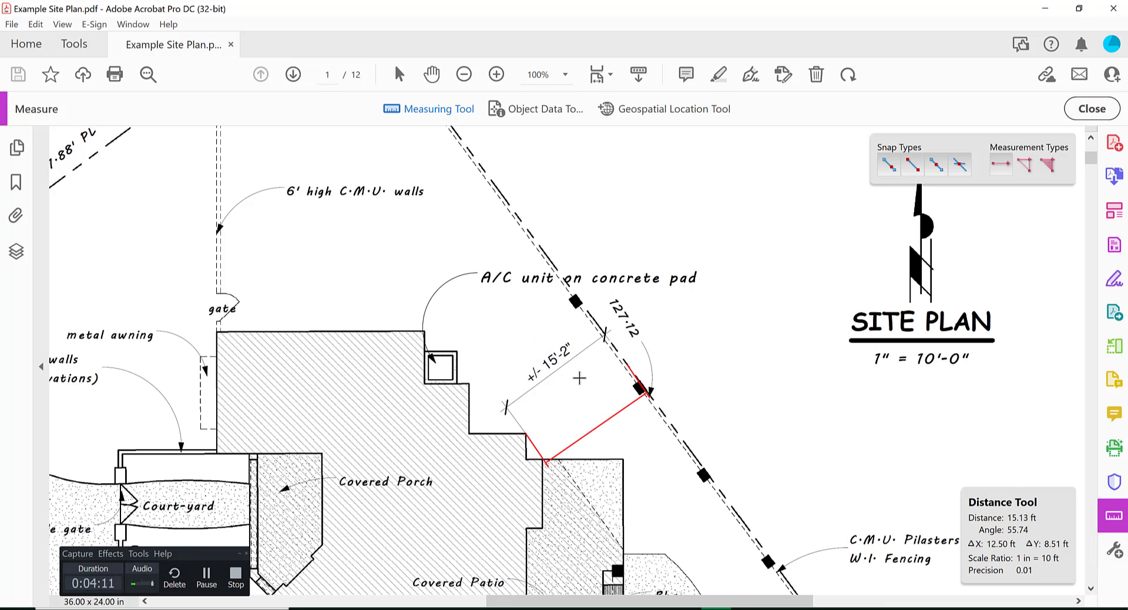
{"action": "left_click", "coordinate": [539, 339]}
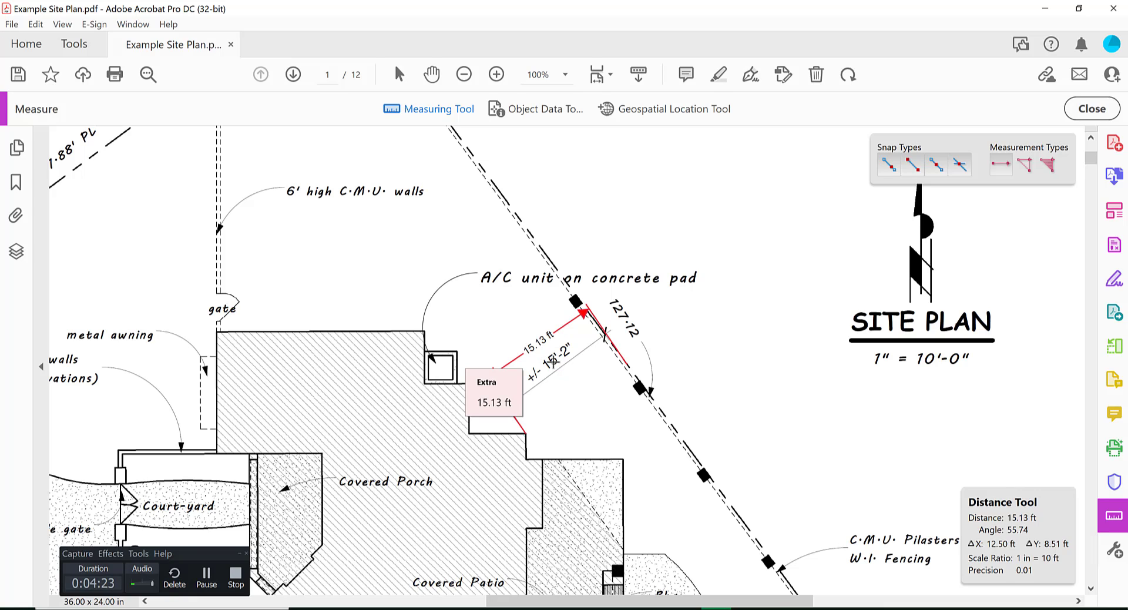
{"action": "left_click", "coordinate": [587, 312]}
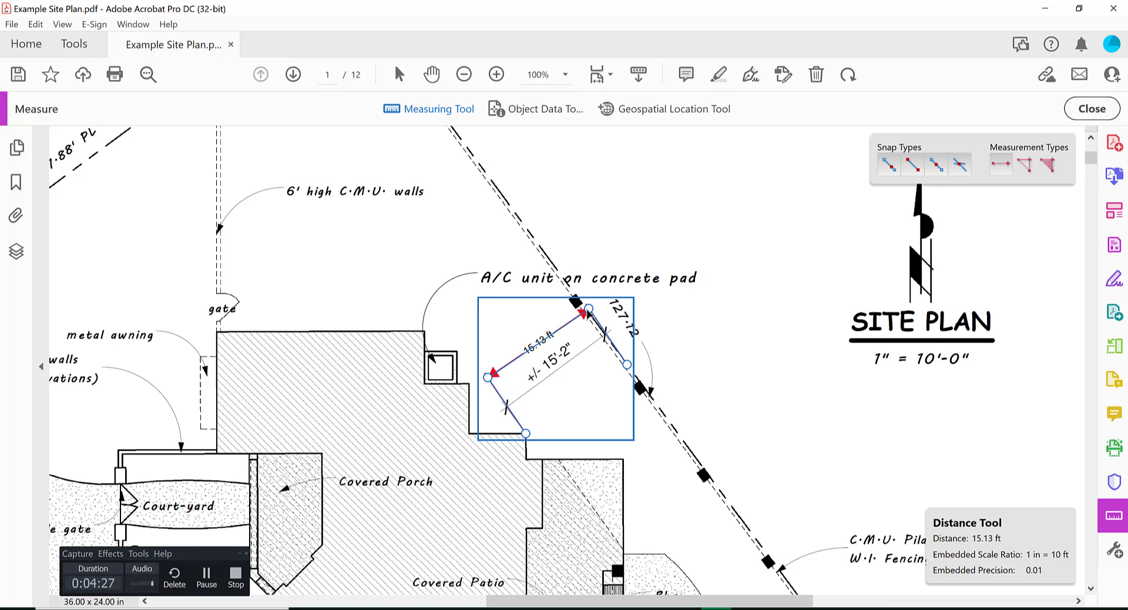
{"action": "key", "text": "Delete"}
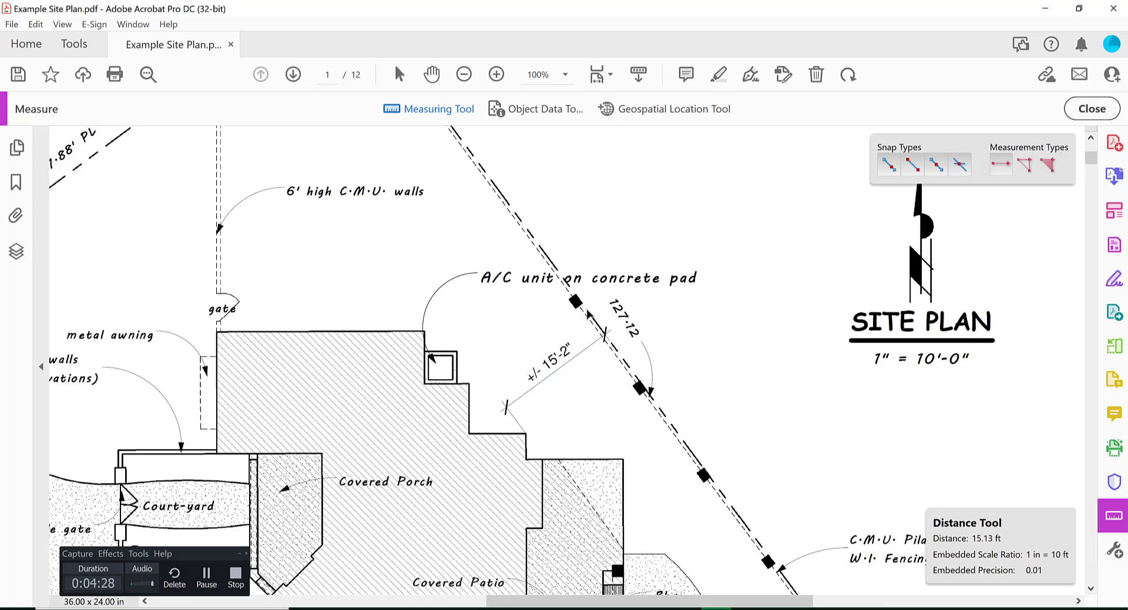
Start an area measurement of the concrete patio at its upper corner by the house and trace its short upper edge.
{"action": "left_click", "coordinate": [463, 75]}
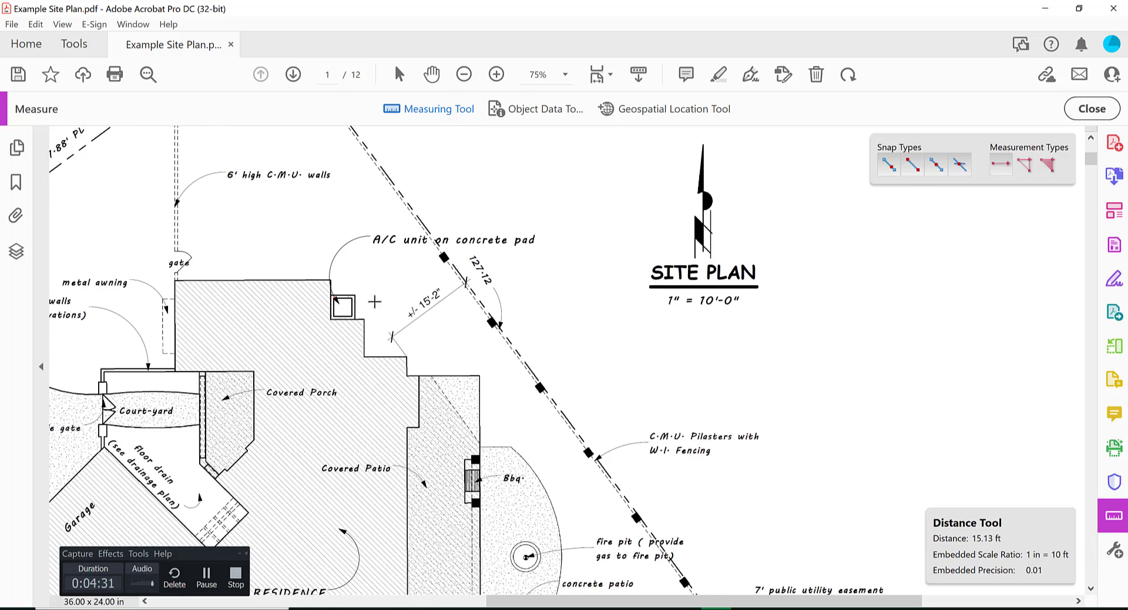
{"action": "mouse_move", "coordinate": [373, 301]}
{"action": "left_mouse_down"}
{"action": "mouse_move", "coordinate": [359, 293]}
{"action": "mouse_move", "coordinate": [471, 375]}
{"action": "left_mouse_up"}
{"action": "scroll", "coordinate": [472, 388], "scroll_direction": "down", "scroll_amount": 2}
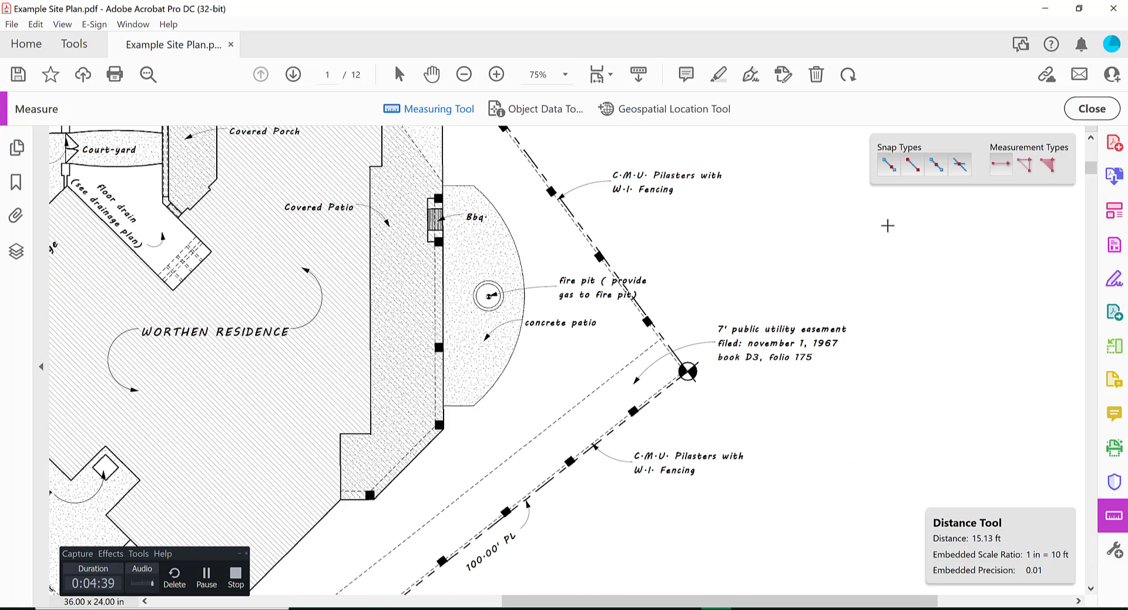
{"action": "left_click", "coordinate": [1049, 165]}
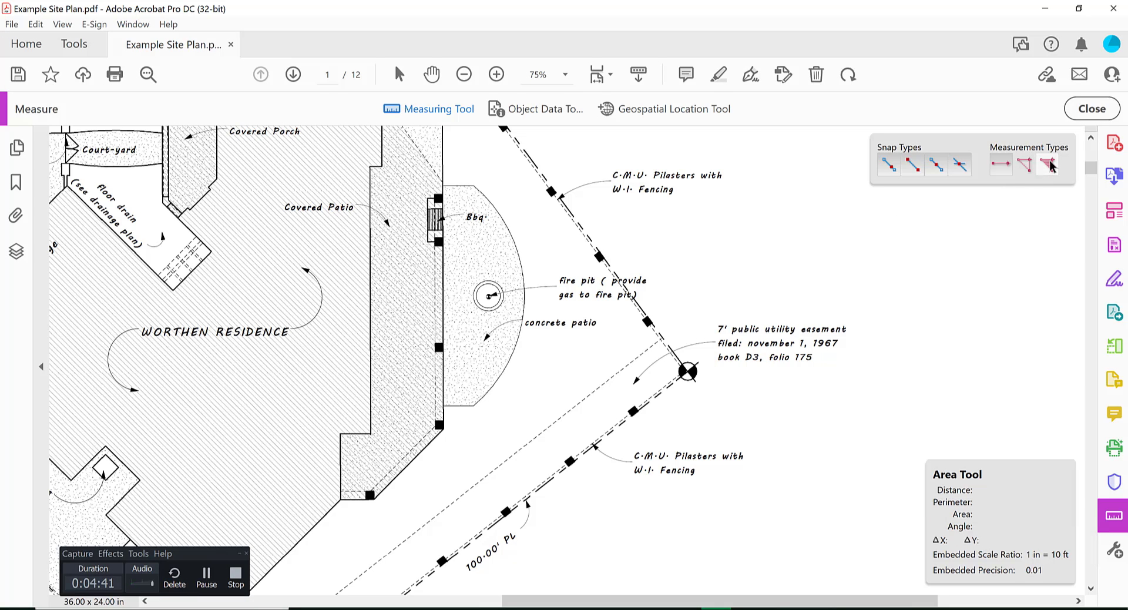
{"action": "left_click", "coordinate": [444, 187]}
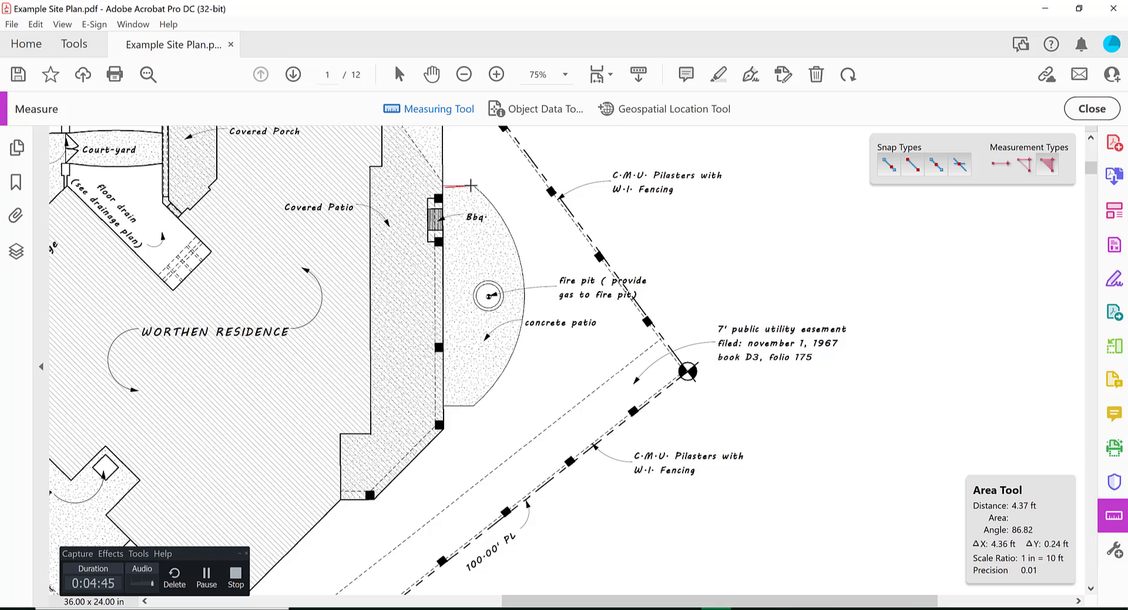
{"action": "left_click", "coordinate": [497, 75]}
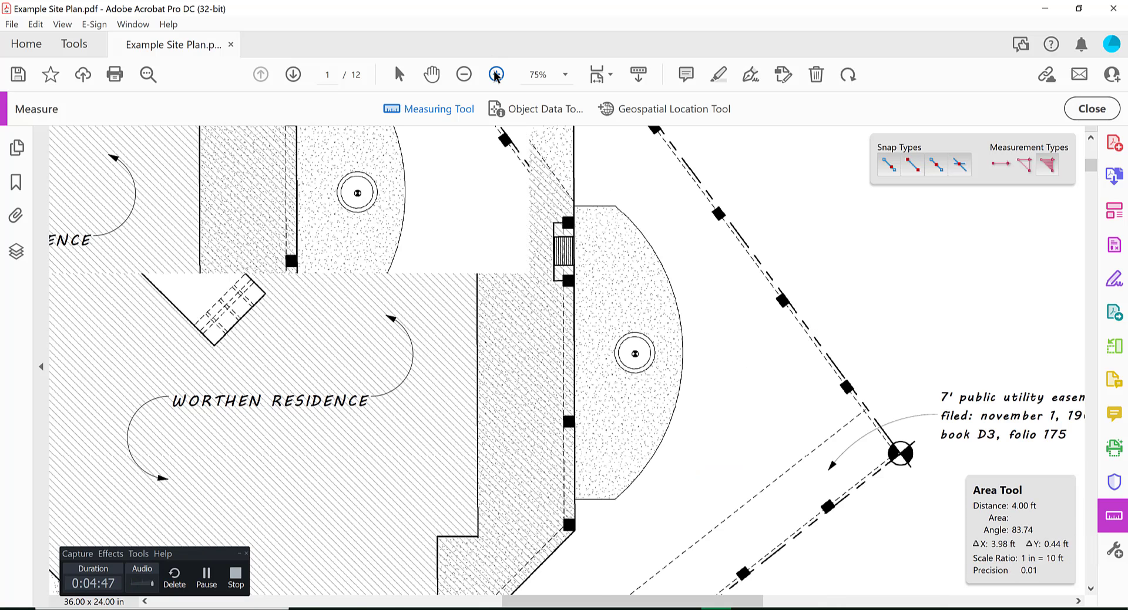
{"action": "left_click", "coordinate": [497, 74]}
{"action": "left_click", "coordinate": [757, 225]}
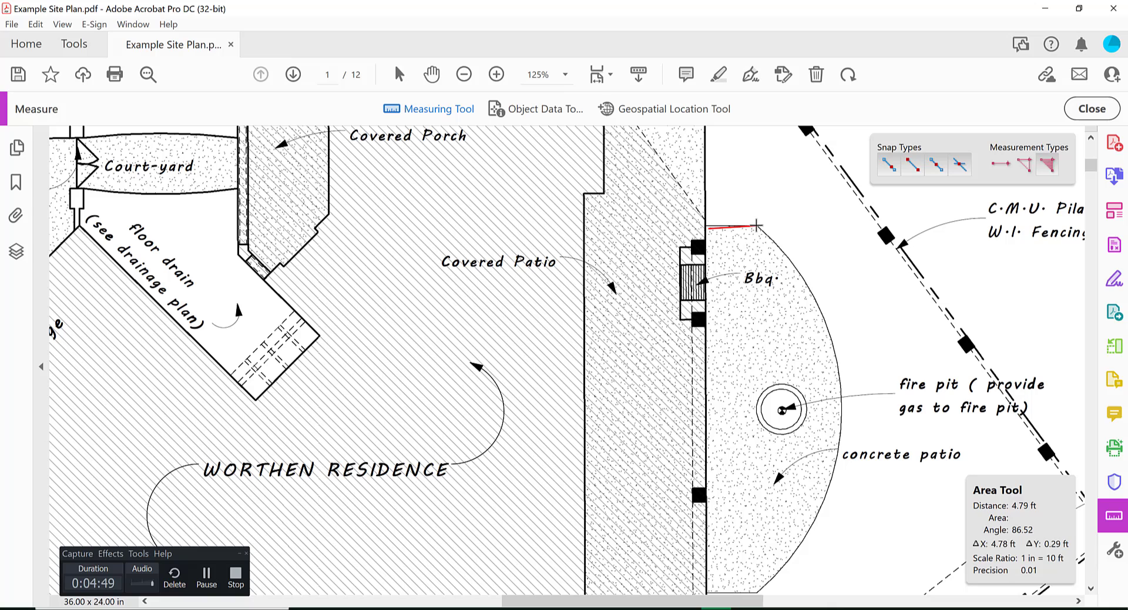
Trace the curved outer edge of the concrete patio with a series of area points past the fire pit.
{"action": "left_click", "coordinate": [810, 288]}
{"action": "left_click", "coordinate": [833, 341]}
{"action": "left_click", "coordinate": [842, 397]}
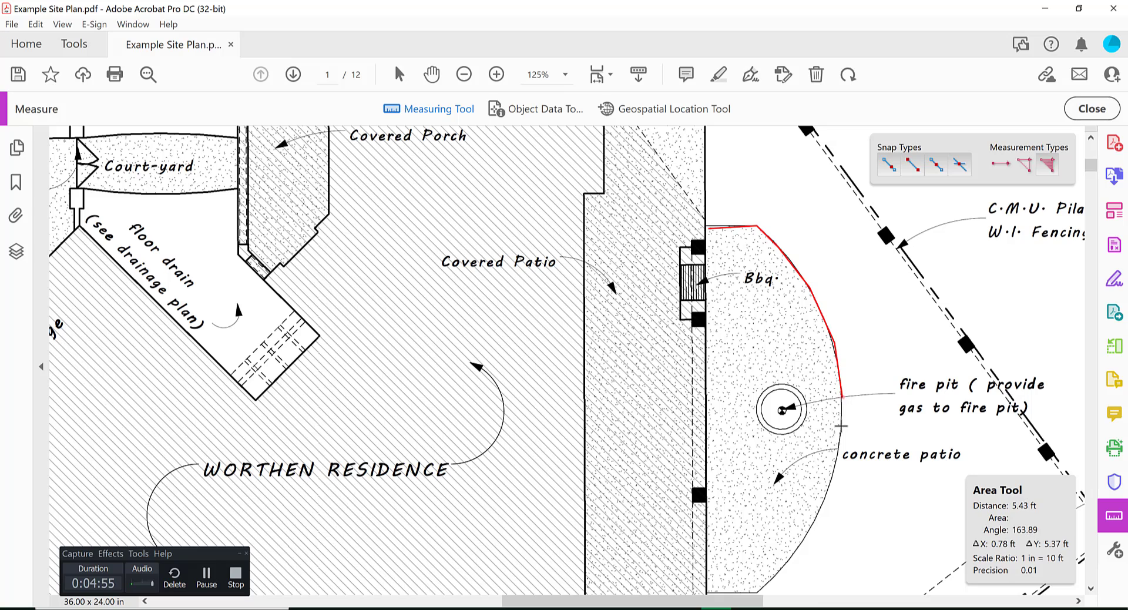
{"action": "left_click", "coordinate": [838, 451]}
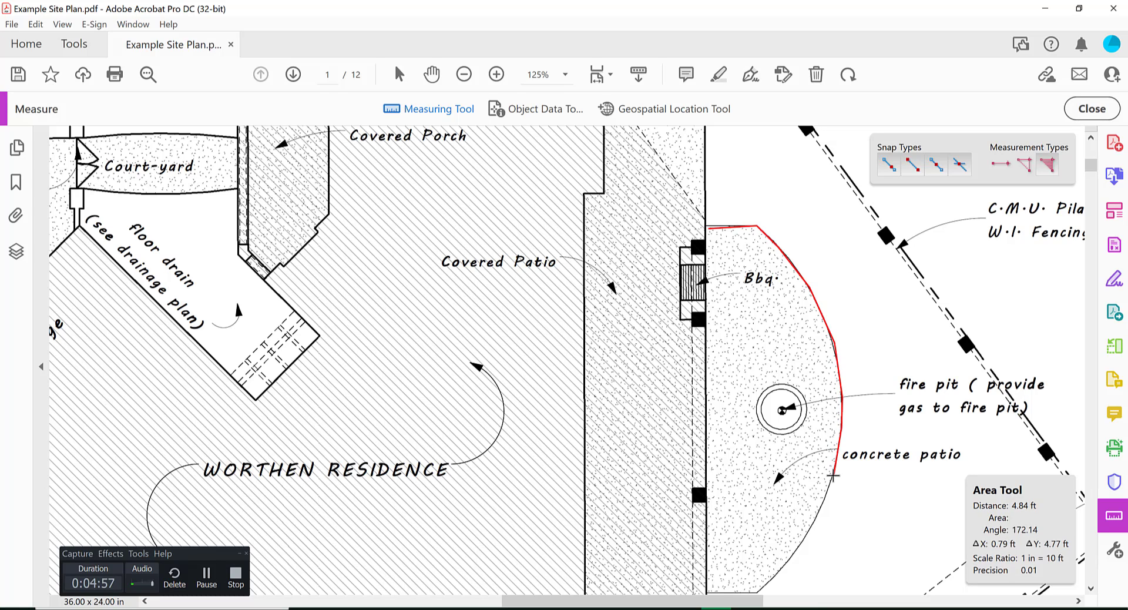
{"action": "left_click", "coordinate": [811, 529]}
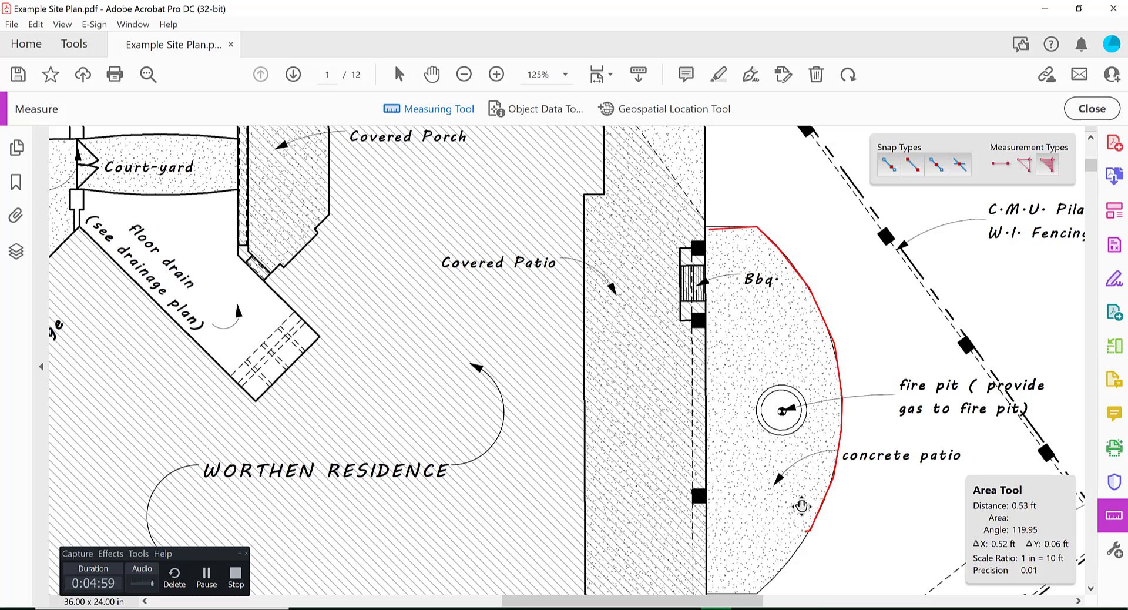
{"action": "mouse_move", "coordinate": [808, 528]}
{"action": "left_mouse_down"}
{"action": "mouse_move", "coordinate": [781, 517]}
{"action": "mouse_move", "coordinate": [791, 555]}
{"action": "mouse_move", "coordinate": [833, 480]}
{"action": "mouse_move", "coordinate": [872, 514]}
{"action": "left_mouse_up"}
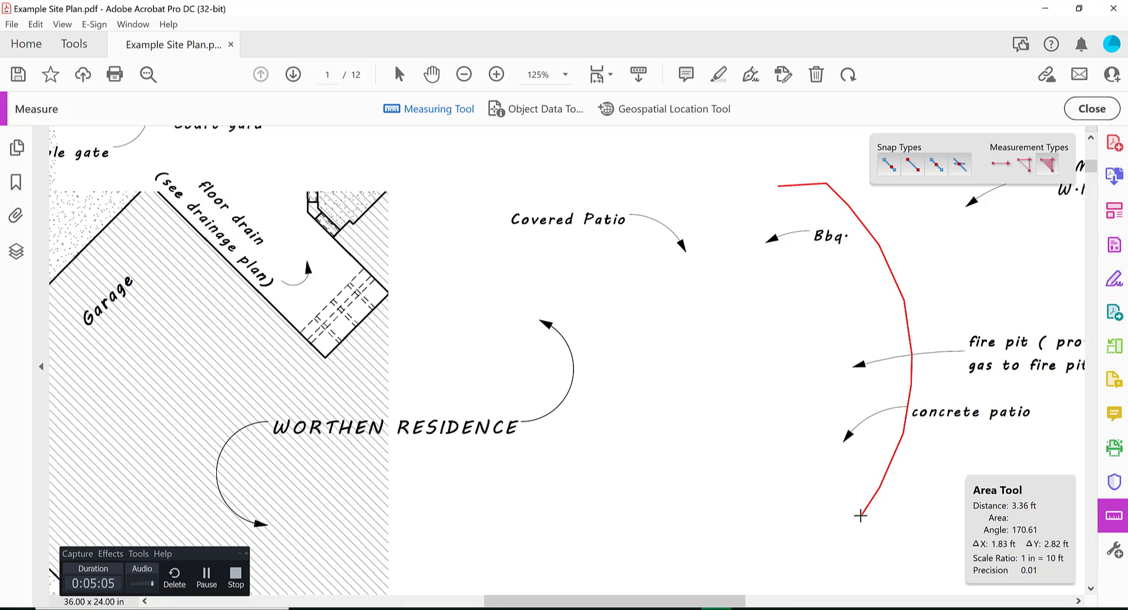
{"action": "scroll", "coordinate": [884, 524], "scroll_direction": "right", "scroll_amount": 3}
{"action": "scroll", "coordinate": [884, 524], "scroll_direction": "down", "scroll_amount": 1}
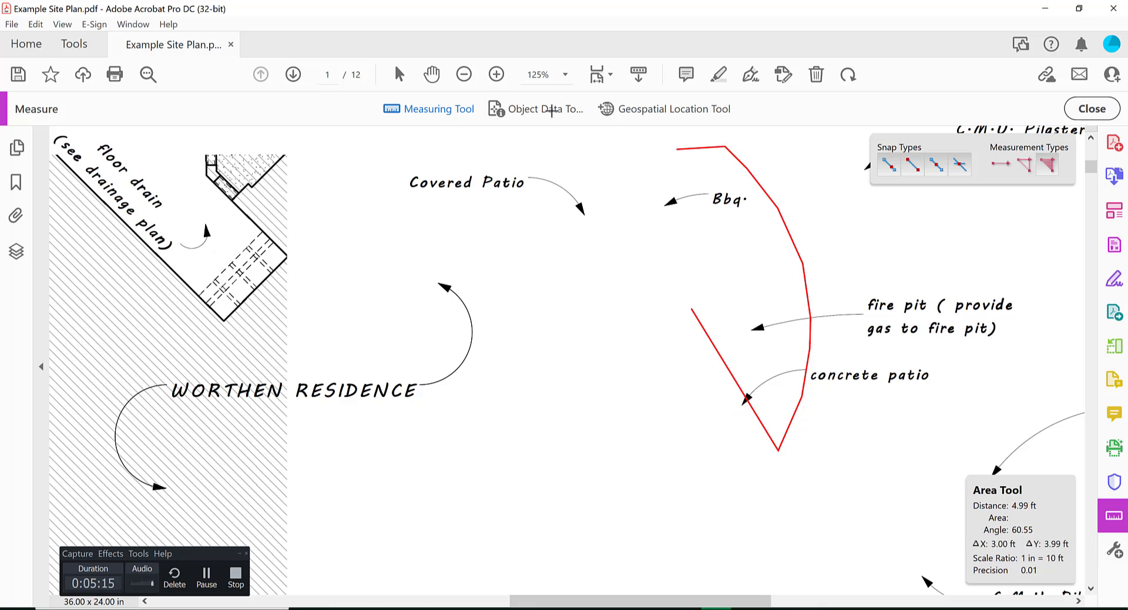
{"action": "left_click", "coordinate": [465, 74]}
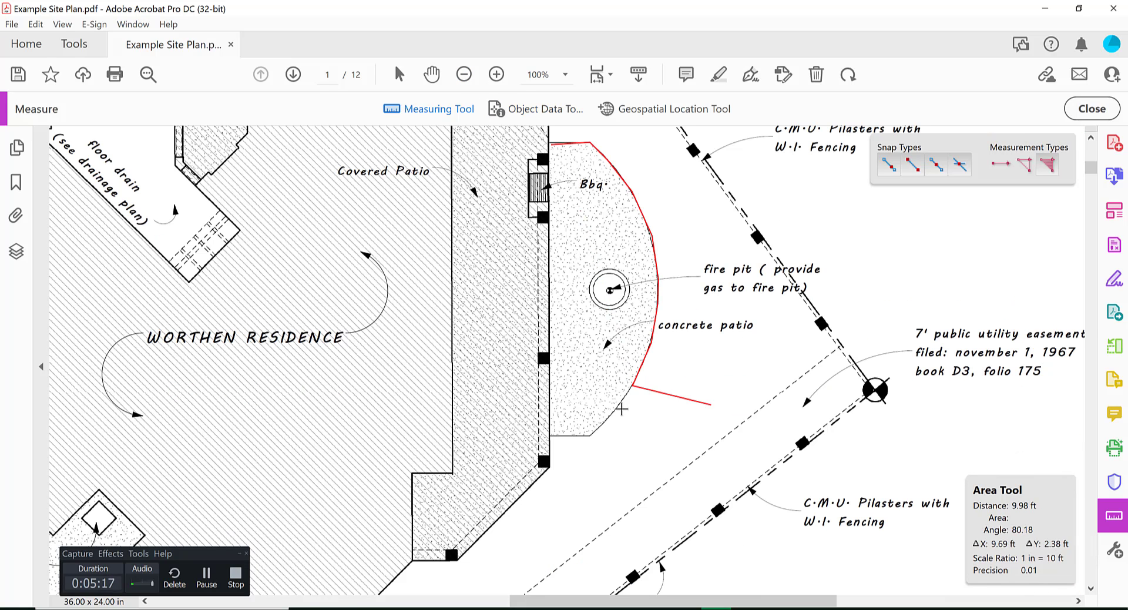
{"action": "left_click", "coordinate": [610, 416]}
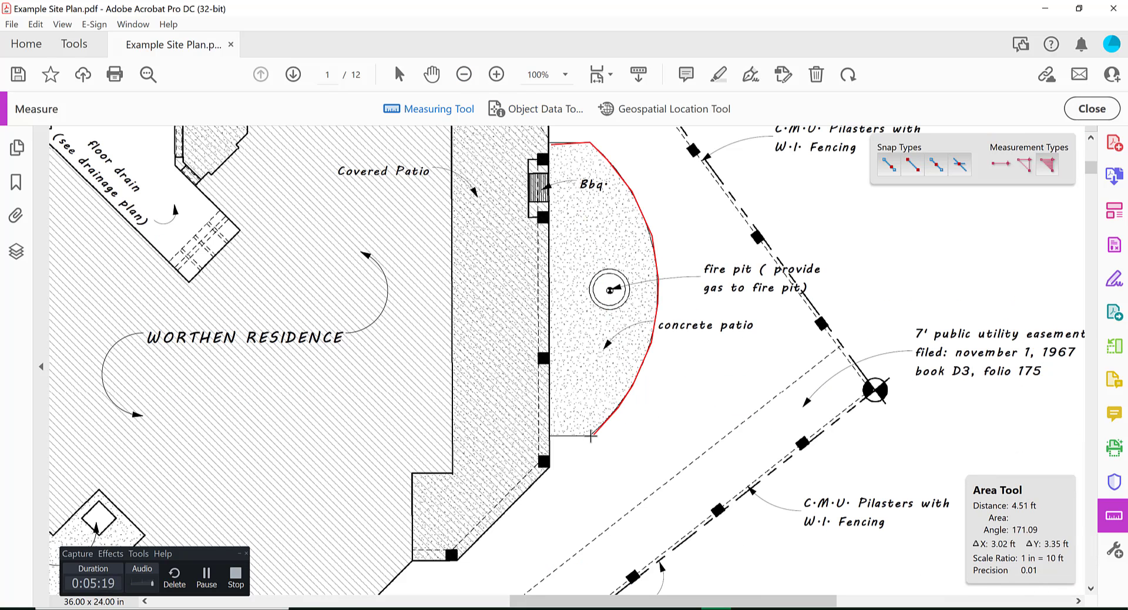
Complete the concrete patio's area outline along its lower edge and back up the house side to the starting corner.
{"action": "left_click", "coordinate": [590, 436]}
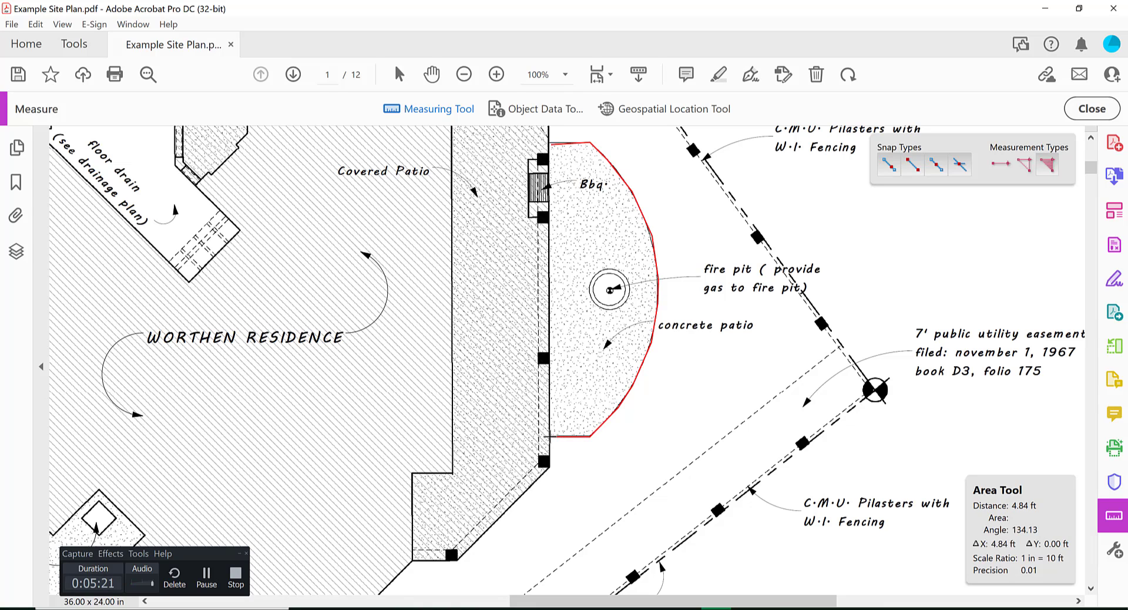
{"action": "left_click", "coordinate": [551, 437]}
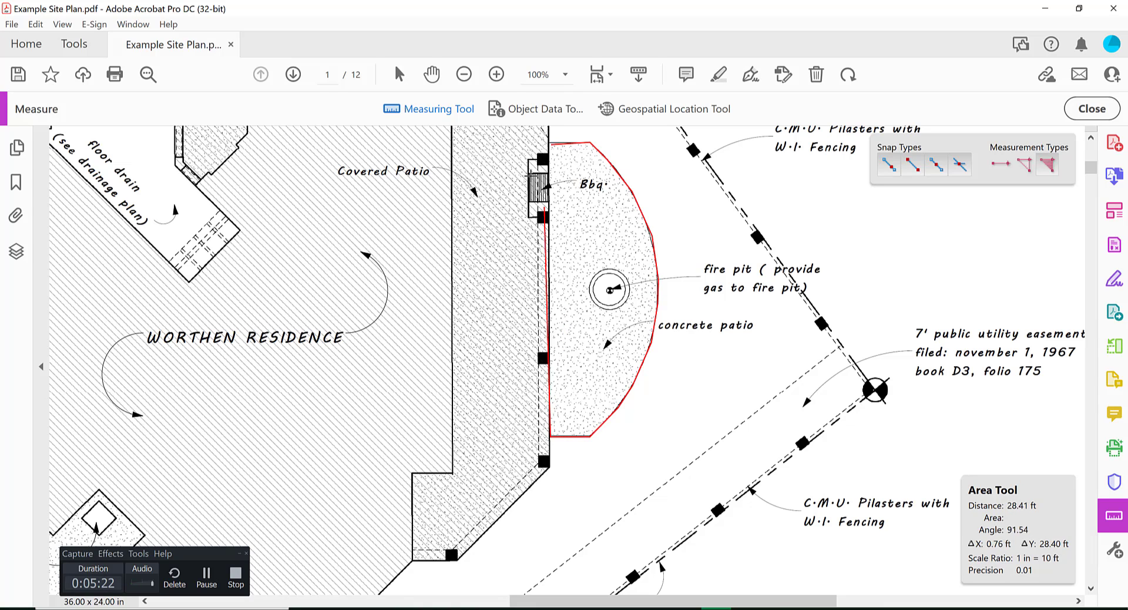
{"action": "left_click", "coordinate": [550, 144]}
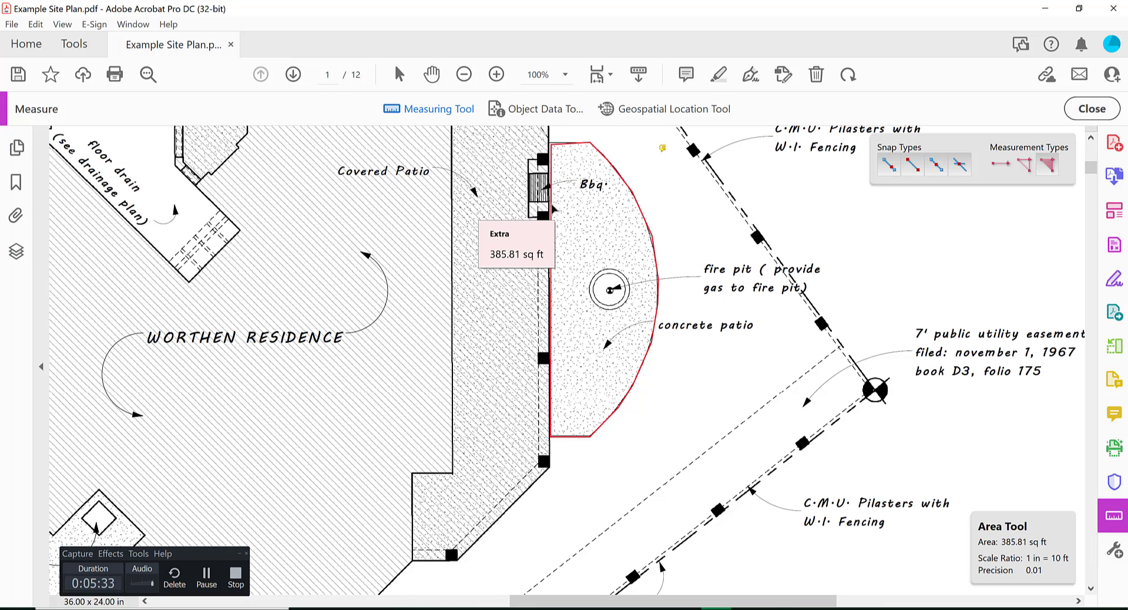
{"action": "left_click", "coordinate": [572, 204]}
{"action": "left_click", "coordinate": [589, 142]}
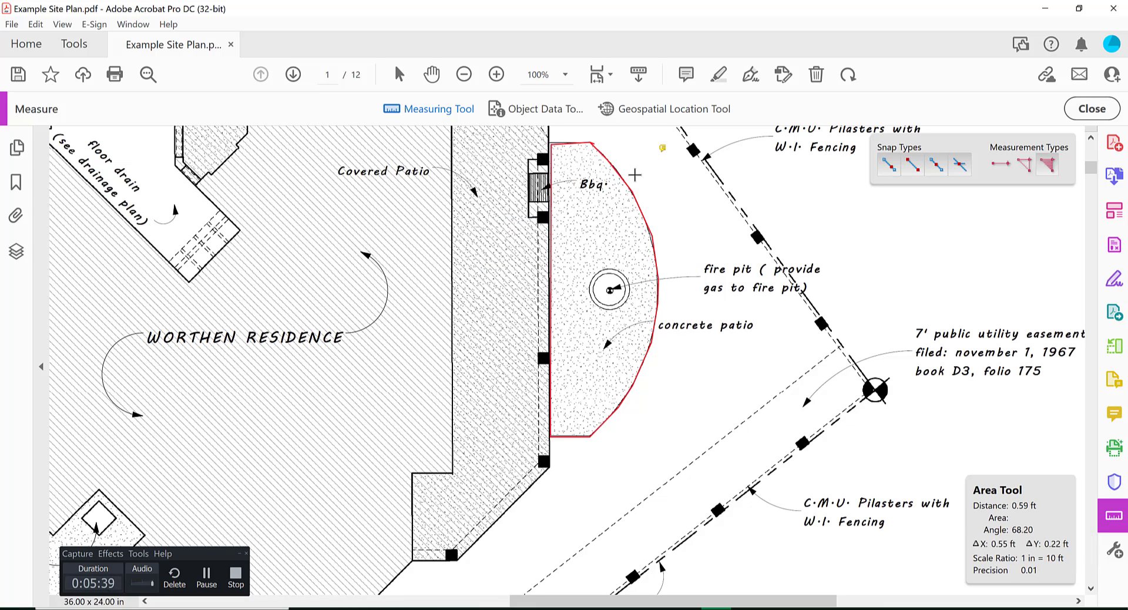
{"action": "right_click", "coordinate": [611, 159]}
{"action": "left_click", "coordinate": [646, 135]}
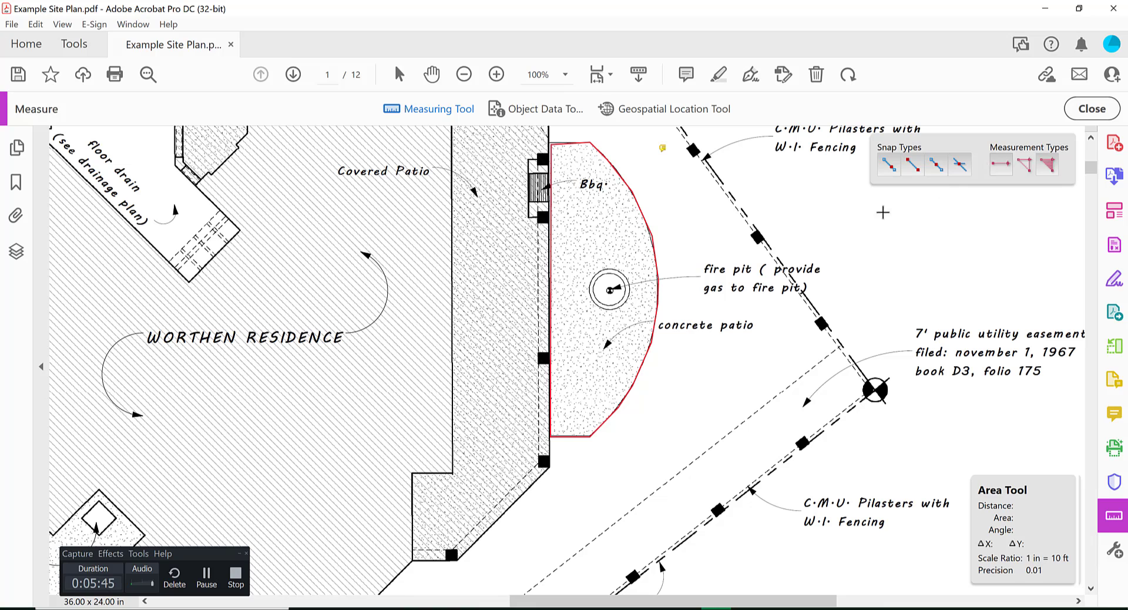
{"action": "left_click", "coordinate": [993, 166]}
{"action": "right_click", "coordinate": [847, 216]}
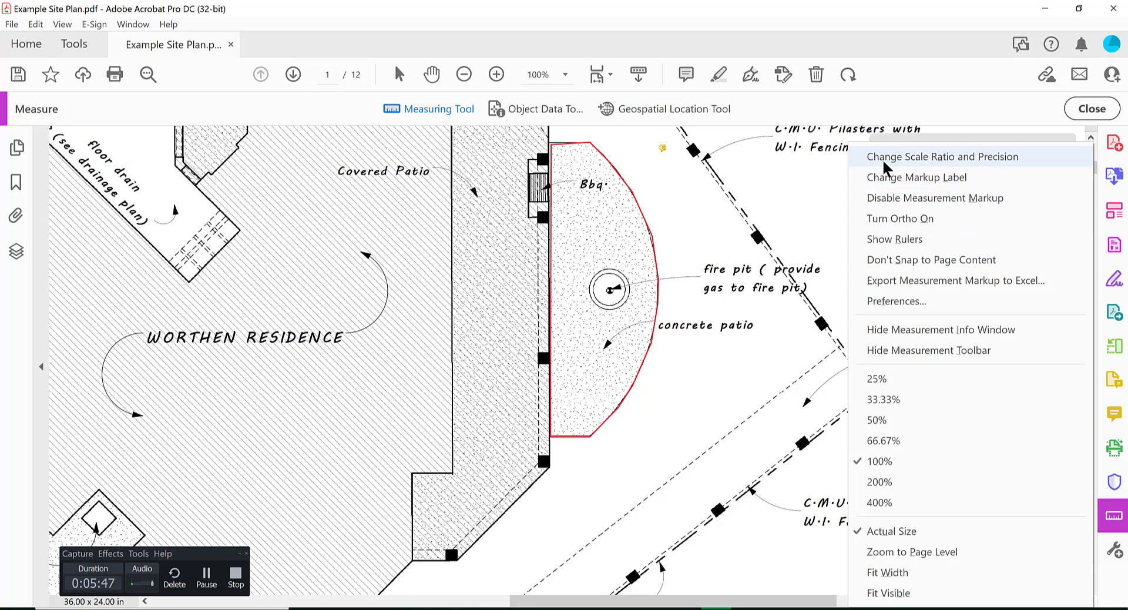
{"action": "left_click", "coordinate": [823, 178]}
Start a perimeter measurement of the Covered Patio at its inner lower notch and trace around its lower end and diagonal edge.
{"action": "left_click", "coordinate": [1026, 166]}
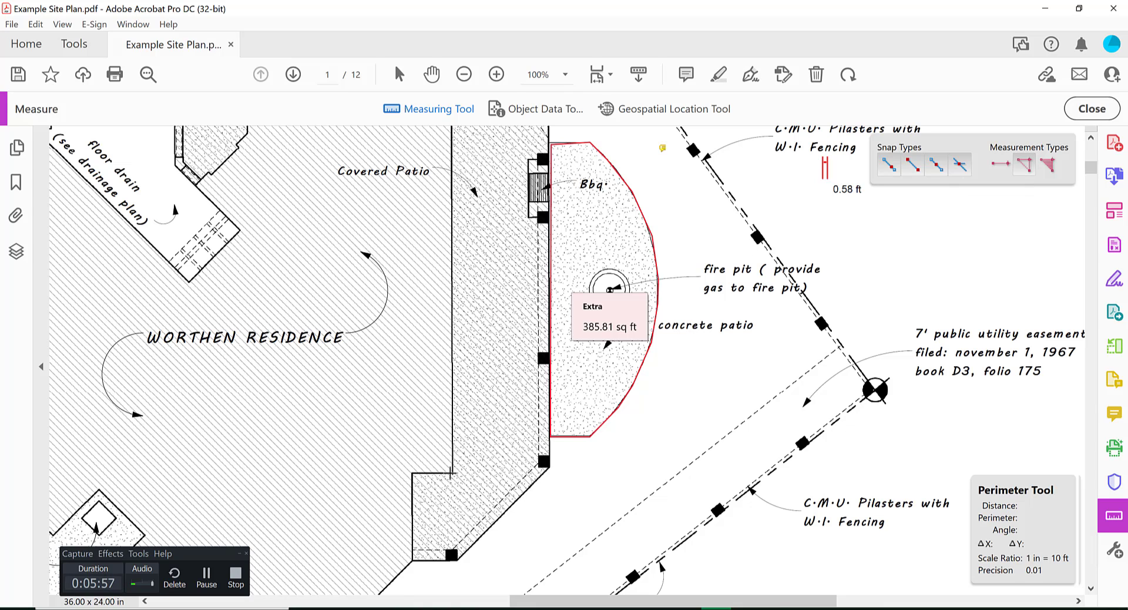
{"action": "left_click", "coordinate": [452, 473]}
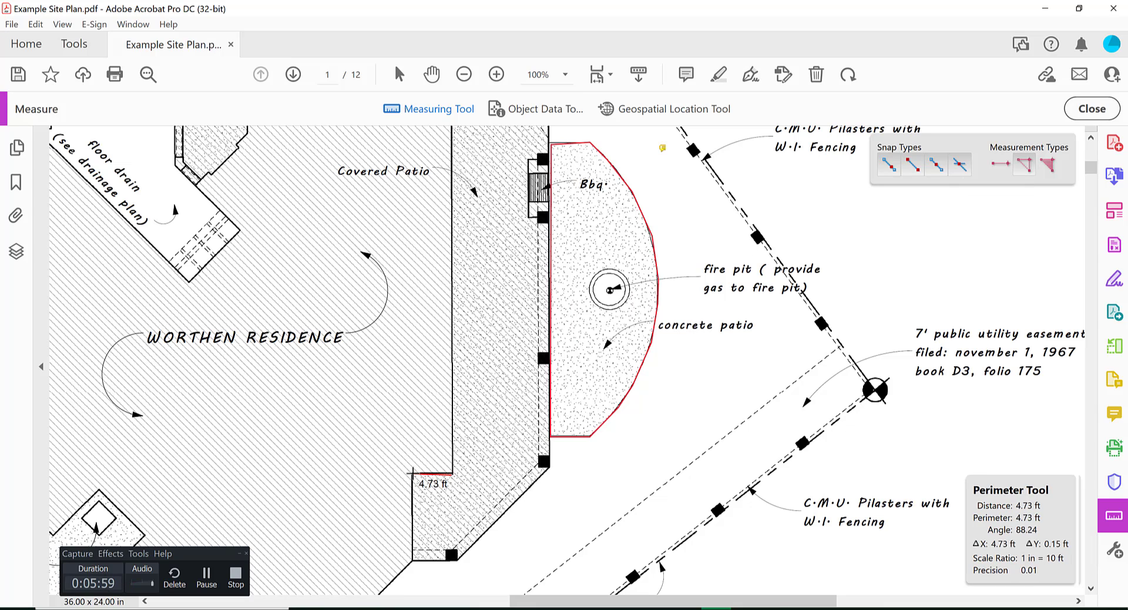
{"action": "left_click", "coordinate": [413, 474]}
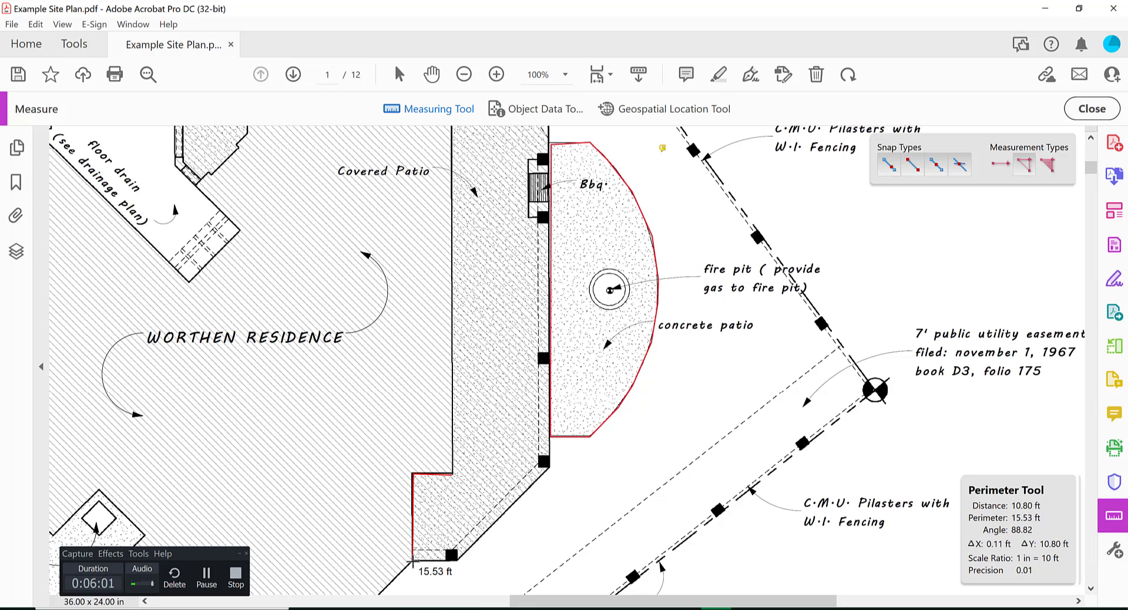
{"action": "left_click", "coordinate": [413, 560]}
{"action": "left_click", "coordinate": [456, 560]}
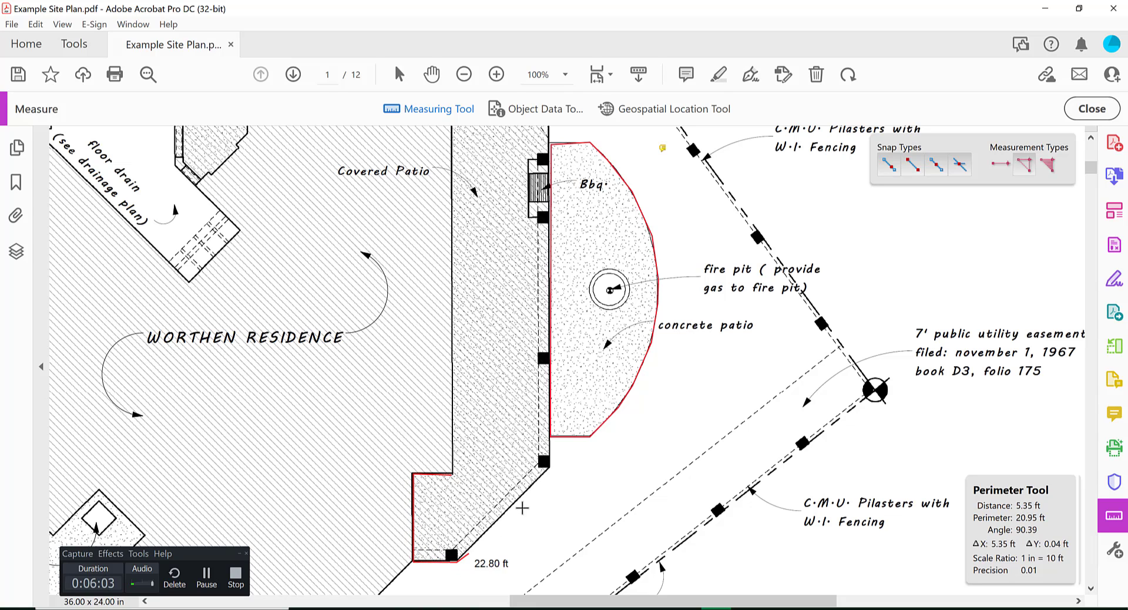
{"action": "left_click", "coordinate": [544, 462]}
{"action": "left_click_drag", "start_coordinate": [531, 133], "coordinate": [555, 306]}
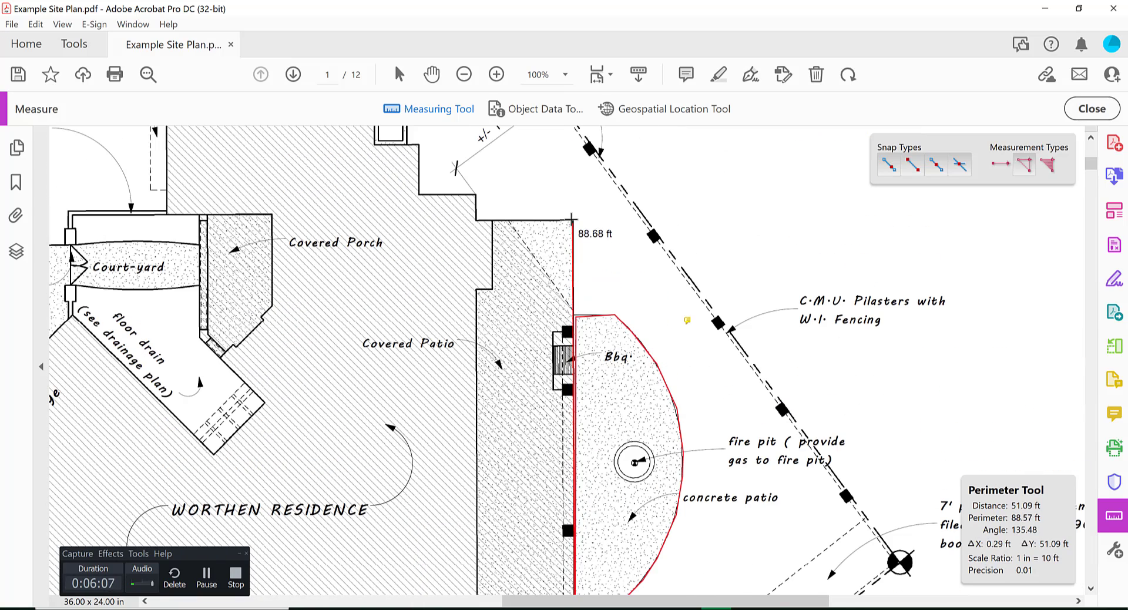
Finish the Covered Patio perimeter along its outer side, upper end and inner side to the starting notch, and review the outline.
{"action": "left_click", "coordinate": [571, 219]}
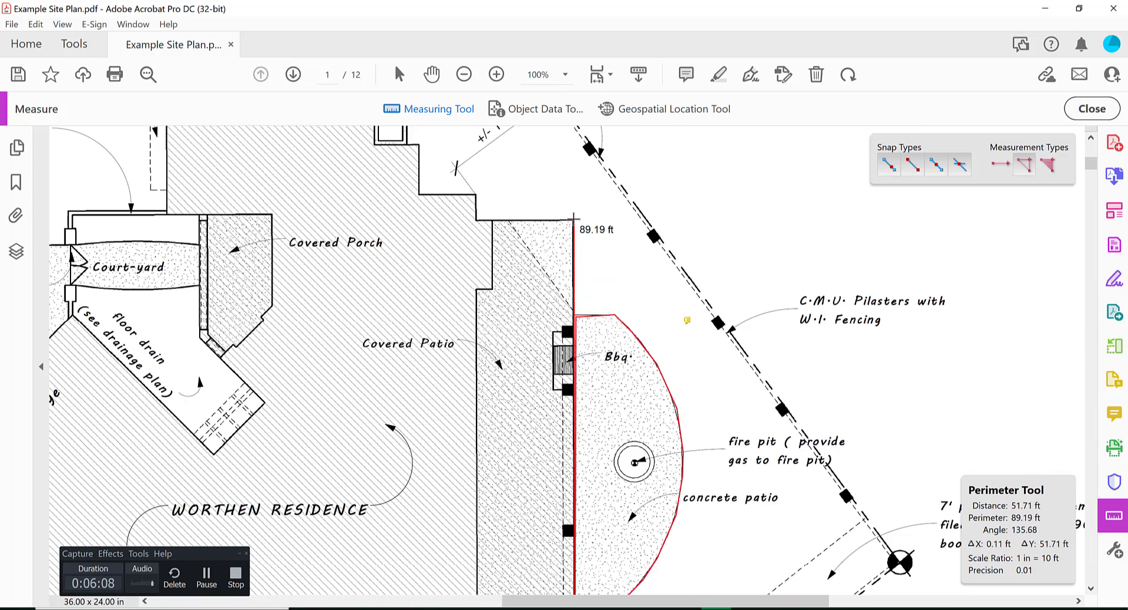
{"action": "left_click", "coordinate": [491, 220]}
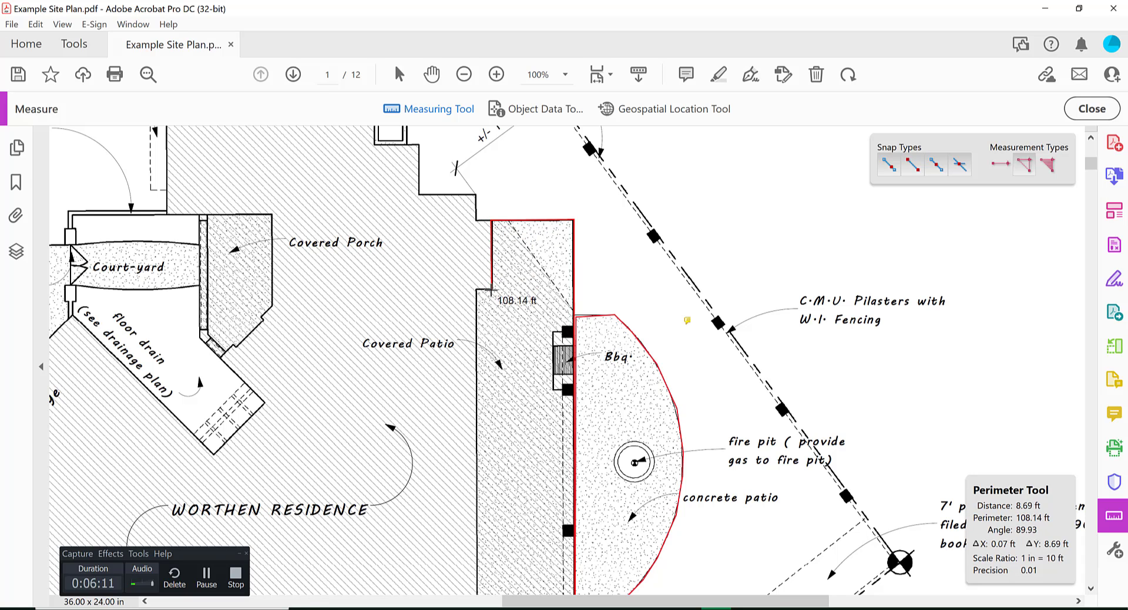
{"action": "left_click", "coordinate": [476, 288]}
{"action": "scroll", "coordinate": [479, 376], "scroll_direction": "down", "scroll_amount": 2}
{"action": "scroll", "coordinate": [480, 396], "scroll_direction": "down", "scroll_amount": 5}
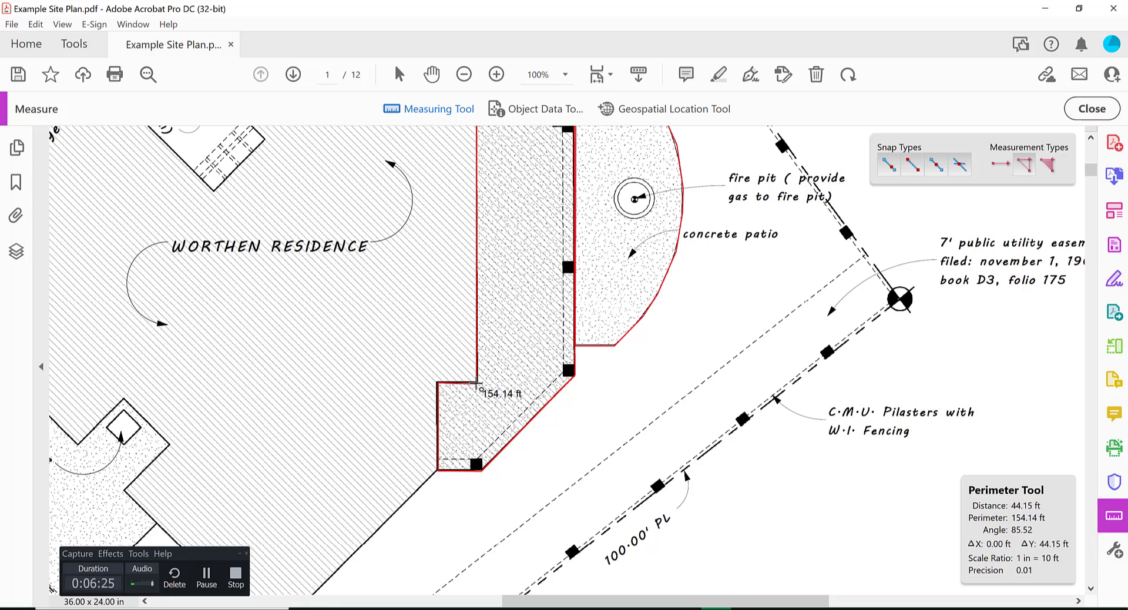
{"action": "left_click", "coordinate": [477, 384]}
{"action": "double_click", "coordinate": [477, 367]}
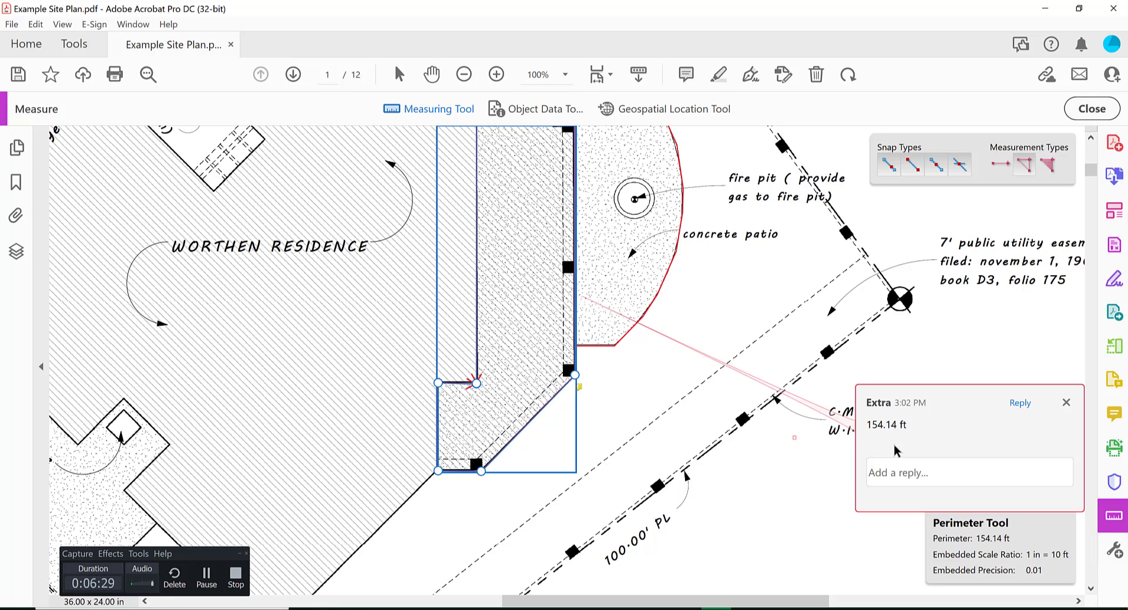
{"action": "scroll", "coordinate": [544, 363], "scroll_direction": "down", "scroll_amount": 3}
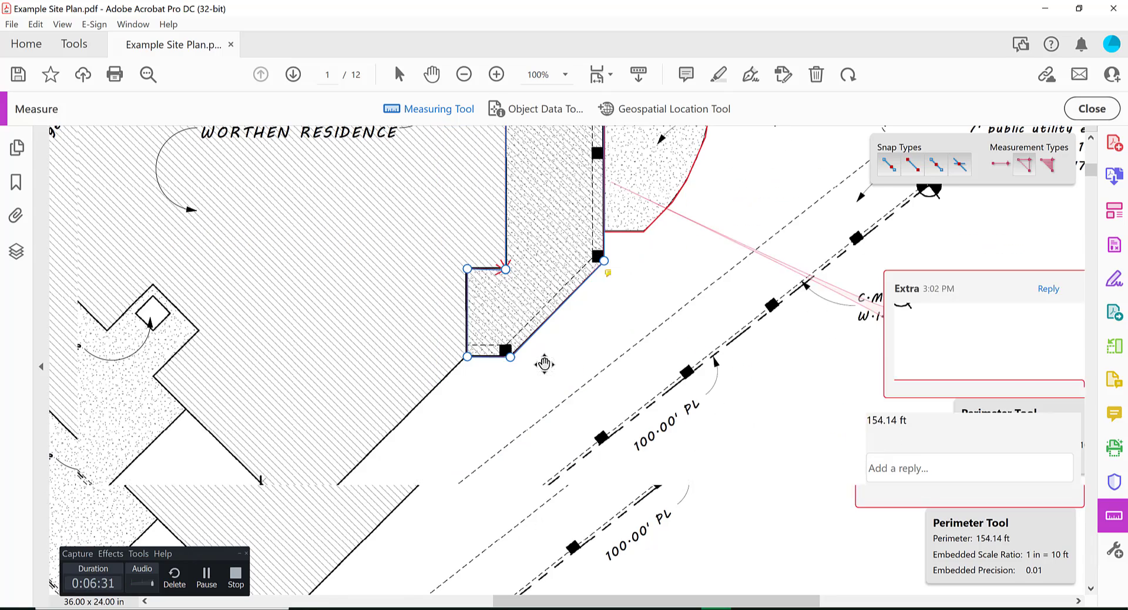
{"action": "scroll", "coordinate": [599, 308], "scroll_direction": "up", "scroll_amount": 5}
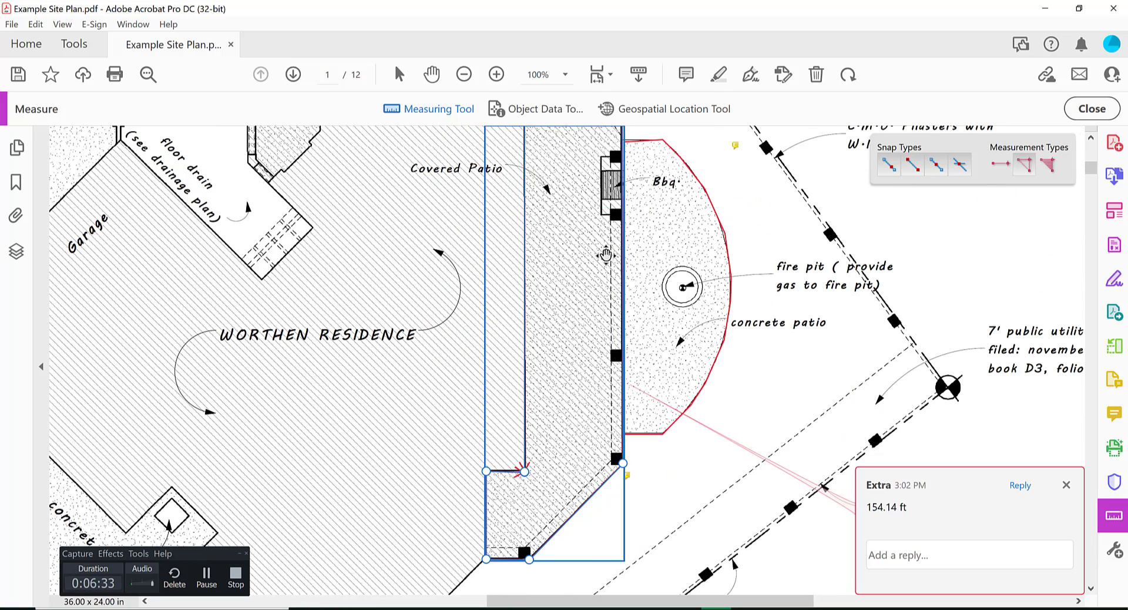
{"action": "scroll", "coordinate": [782, 239], "scroll_direction": "down", "scroll_amount": 1}
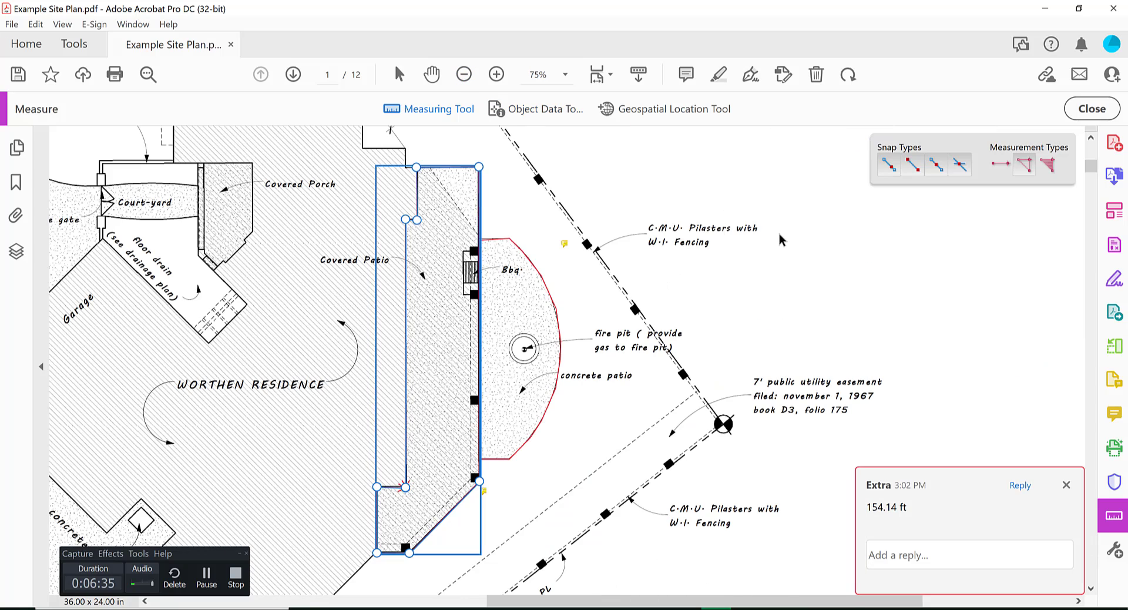